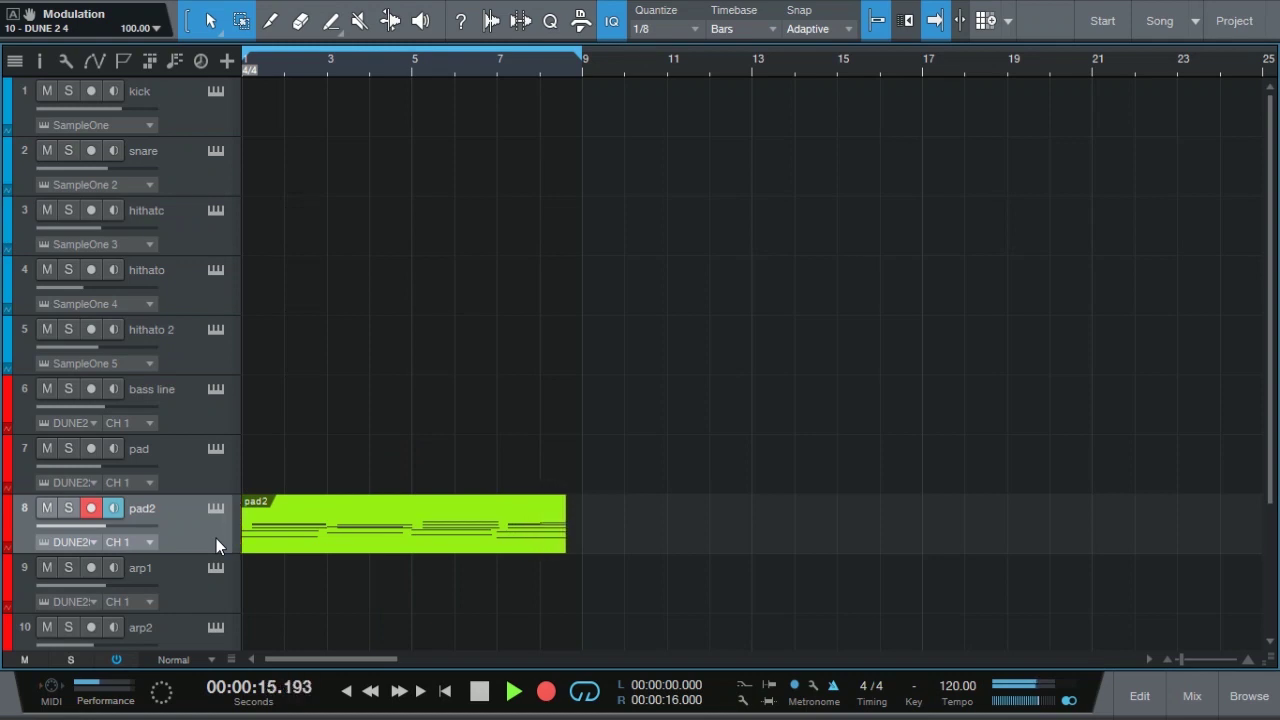
Stop playback and record an eight-bar bass part on the bass line track.
key("space")
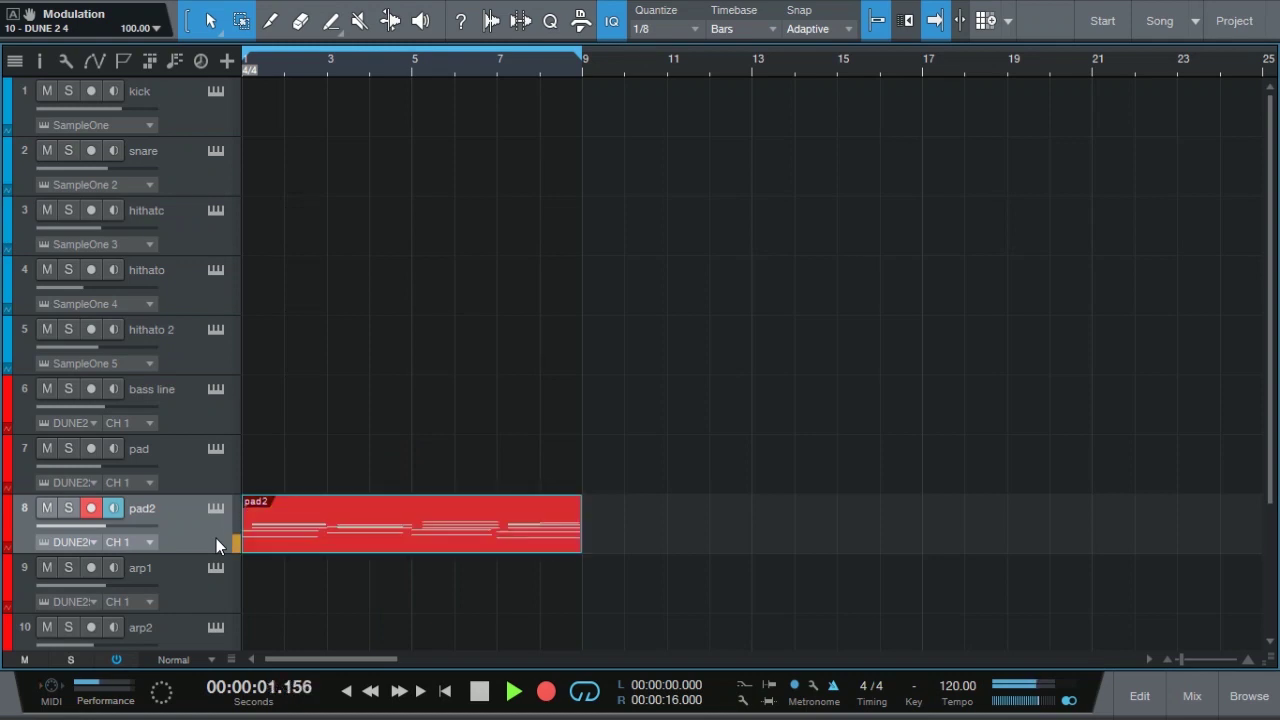
left_click(185, 411)
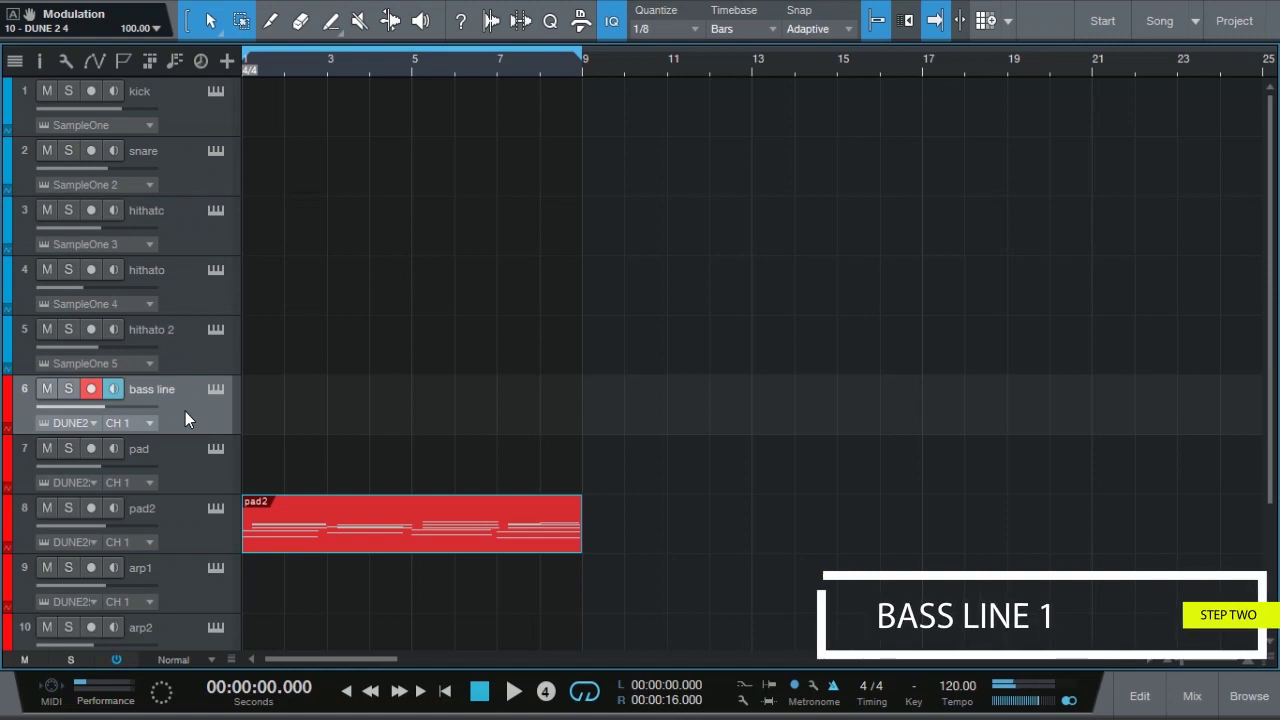
key("KP_Multiply")
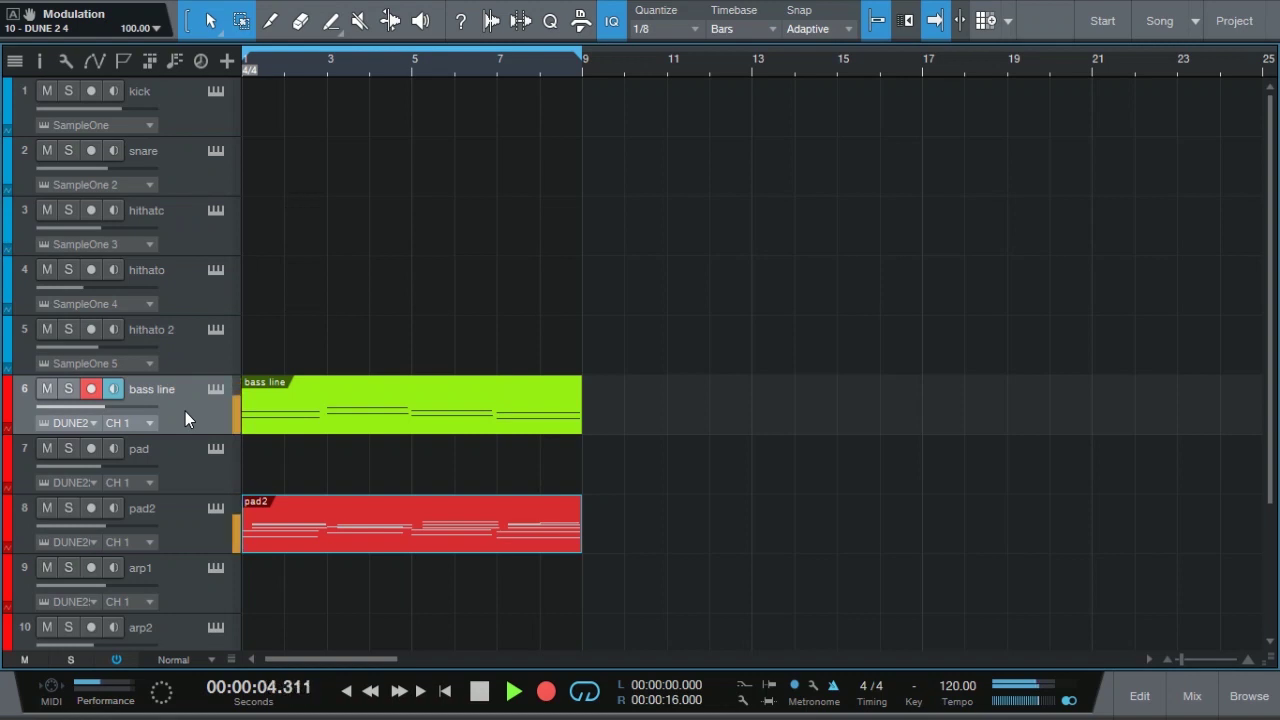
key("space")
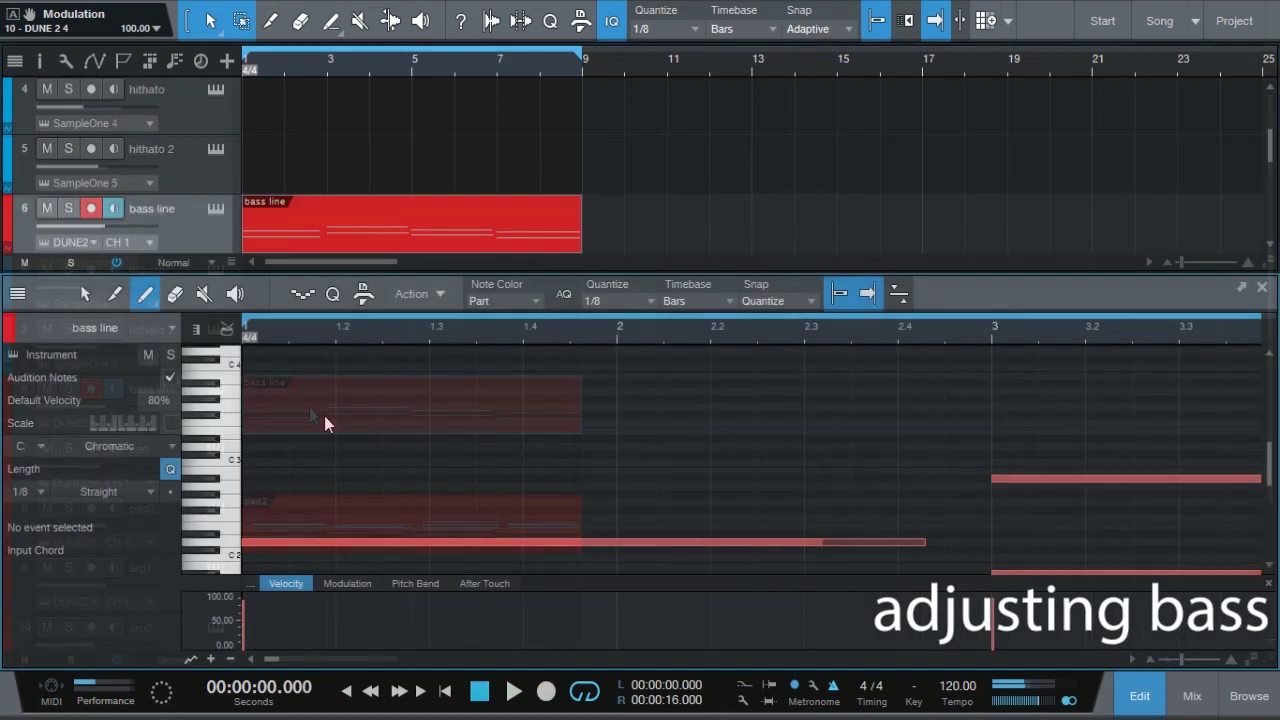
Lengthen the first pair of bass notes to bar 3 and the second pair to bar 5.
scroll(906, 506, "down", 3)
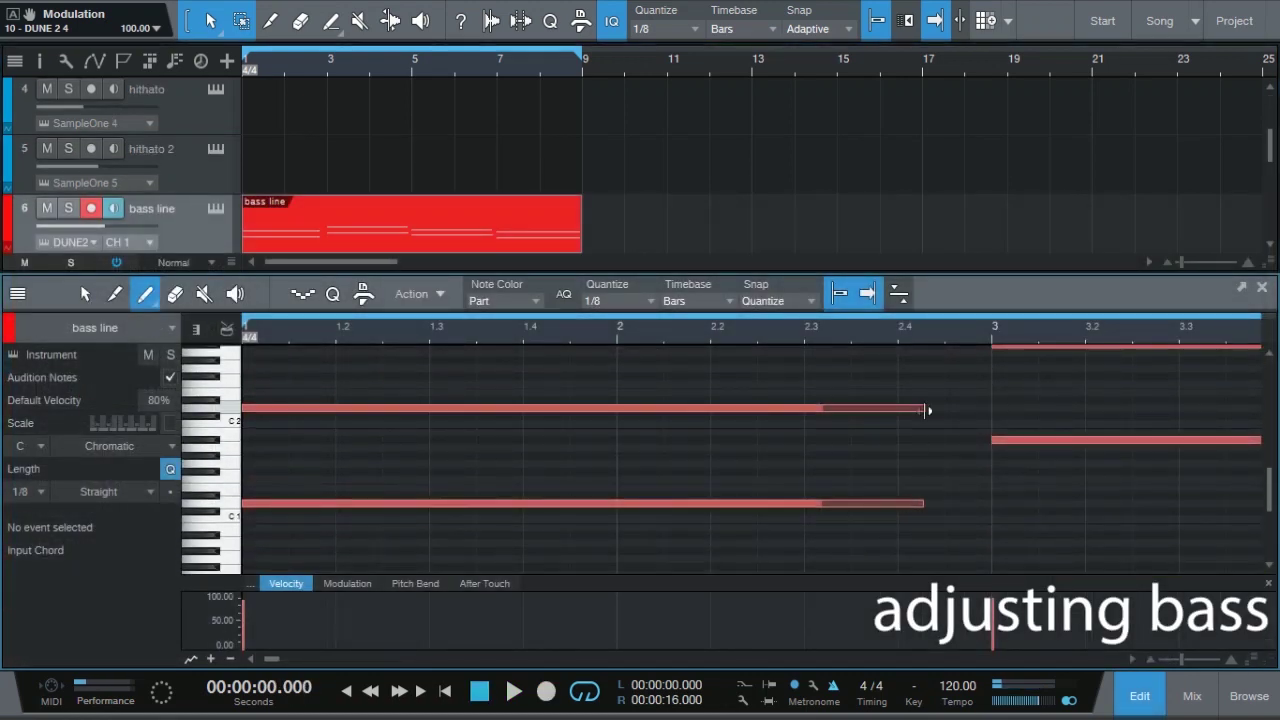
left_click_drag(929, 409, 990, 408)
left_click_drag(929, 505, 990, 503)
scroll(1000, 460, "right", 5)
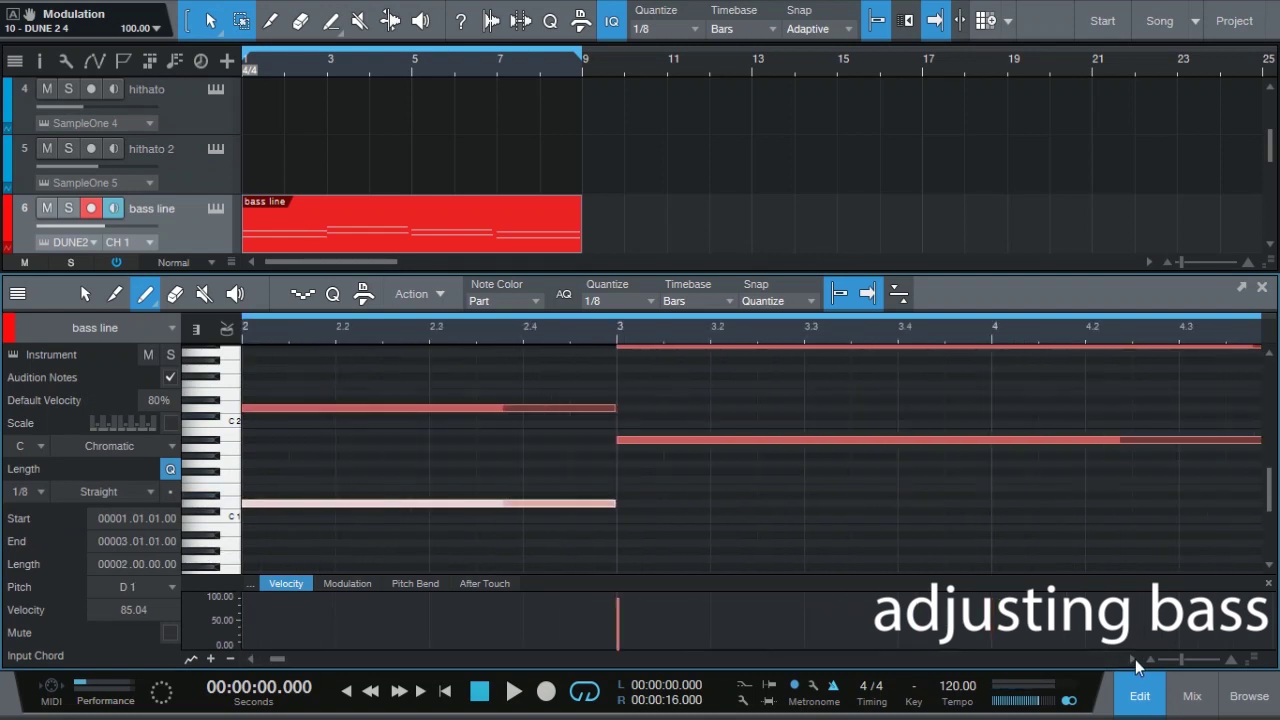
left_click_drag(1030, 375, 1066, 375)
left_click_drag(1034, 469, 1066, 469)
Lengthen the bass notes starting at bar 5 to bar 7, and extend the final upper note to the part's end.
scroll(1000, 450, "right", 5)
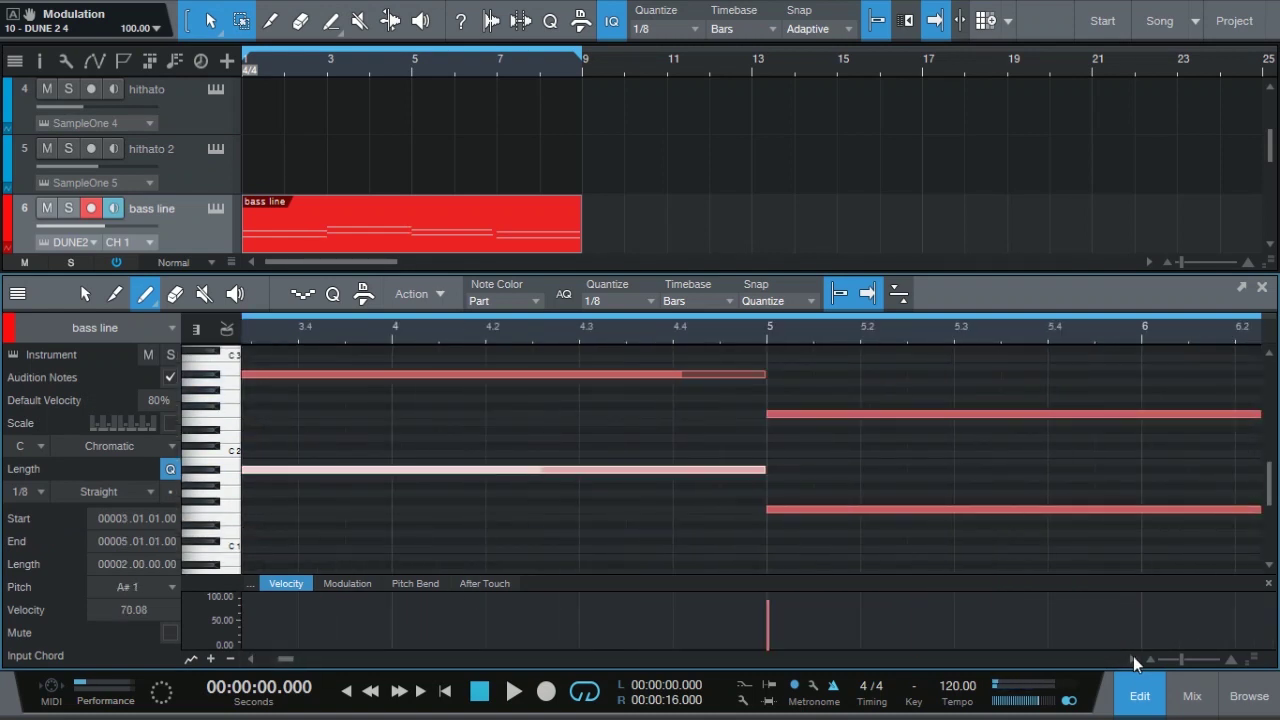
left_click_drag(953, 413, 990, 413)
left_click_drag(955, 509, 990, 509)
scroll(1080, 640, "right", 5)
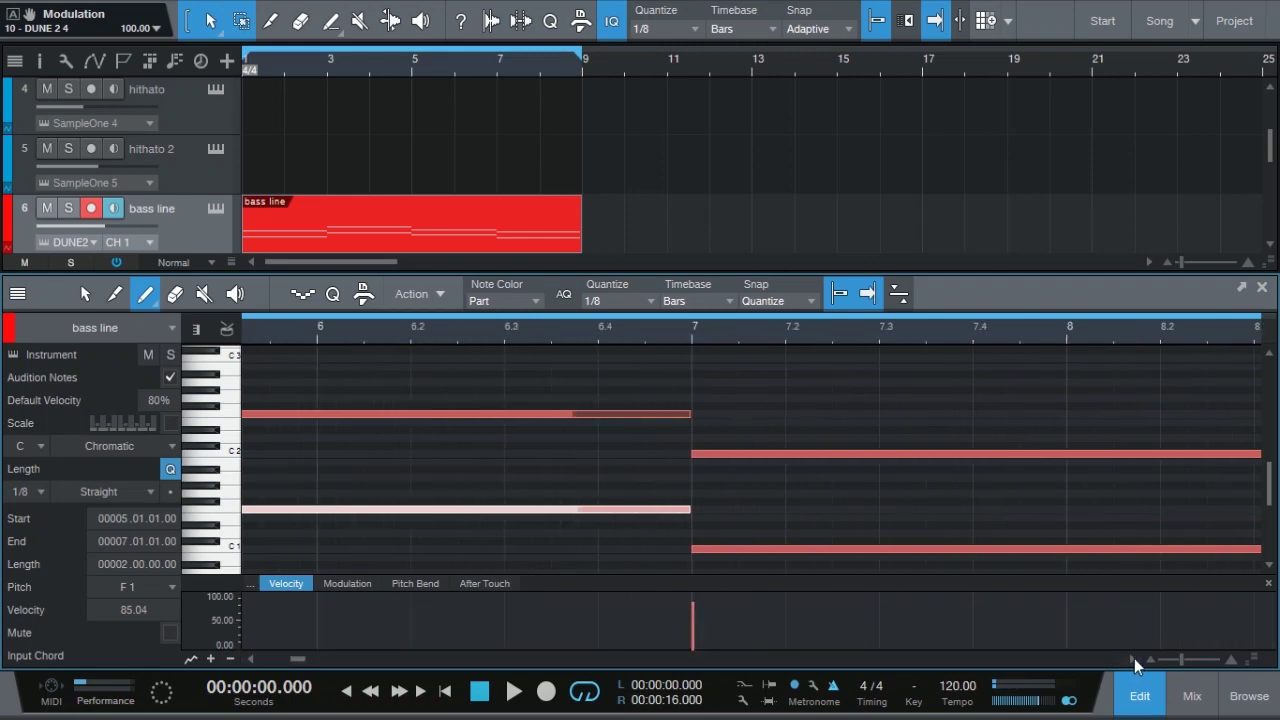
left_click_drag(977, 453, 990, 453)
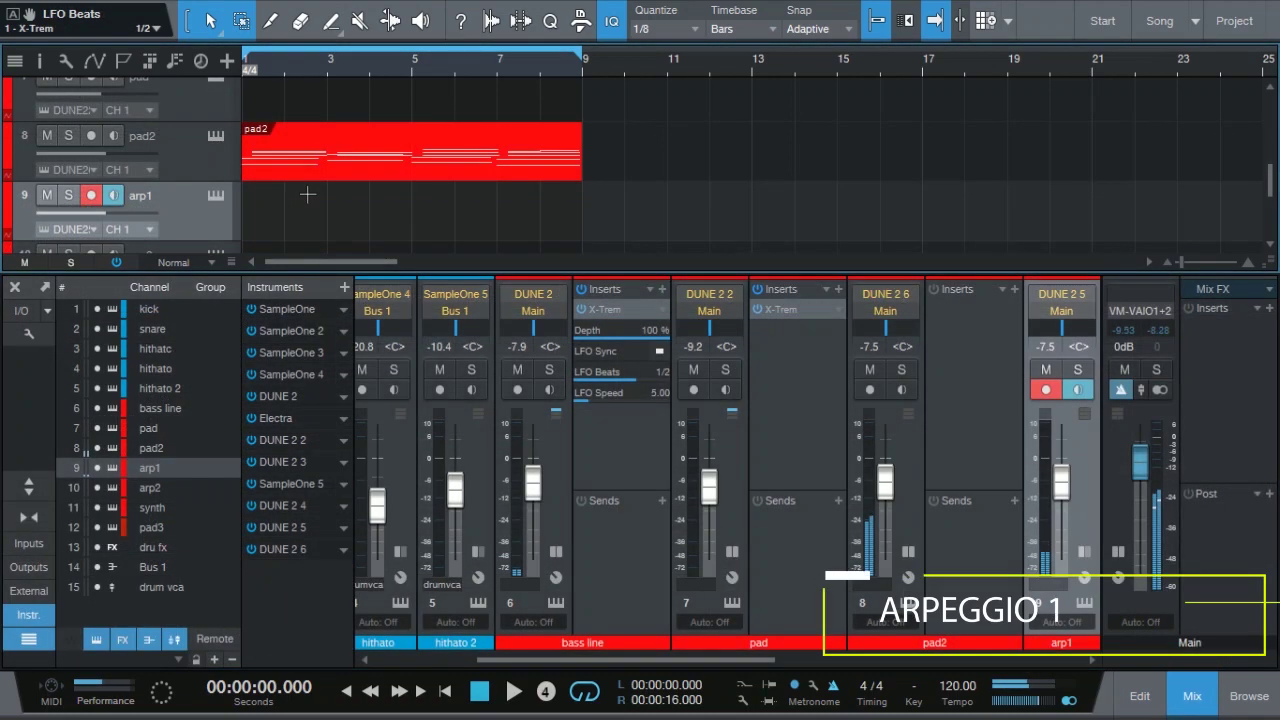
Record an eight-bar arpeggio on the arp1 track and an eight-bar pattern on the kick track.
key("KP_Multiply")
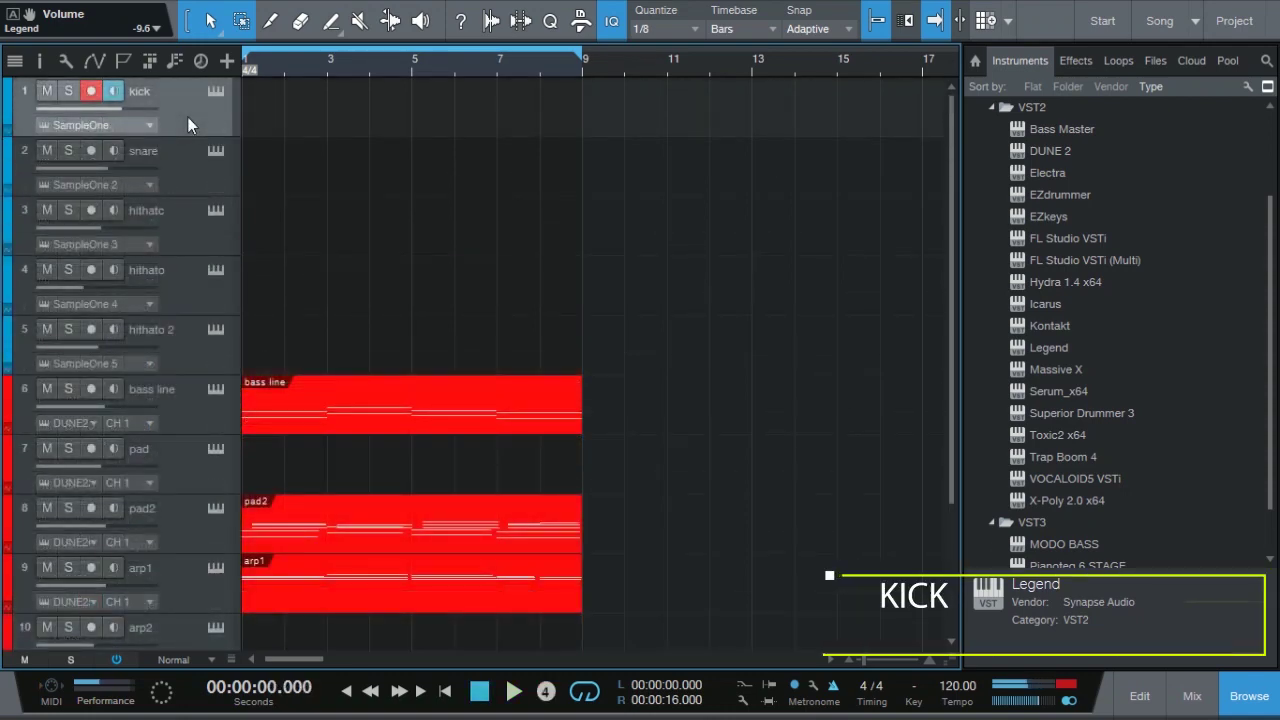
key("KP_Multiply")
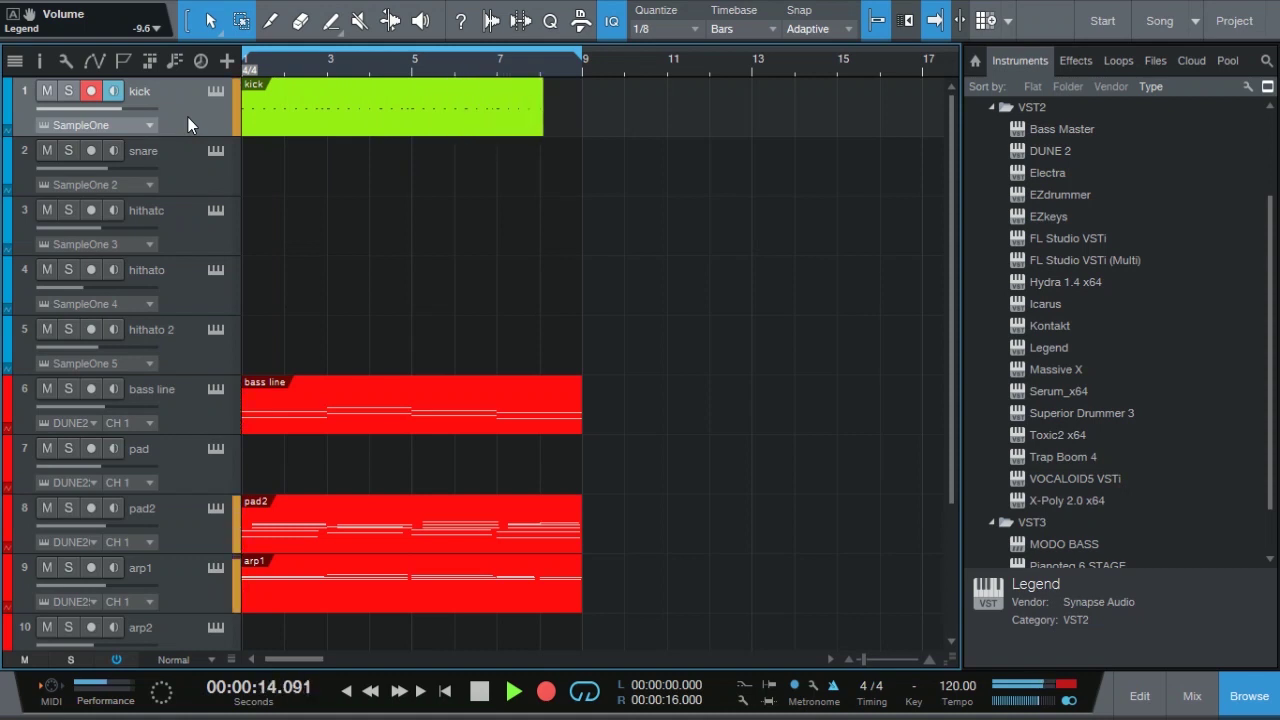
key("space")
Record an eight-bar snare pattern on the snare track.
left_click(346, 178)
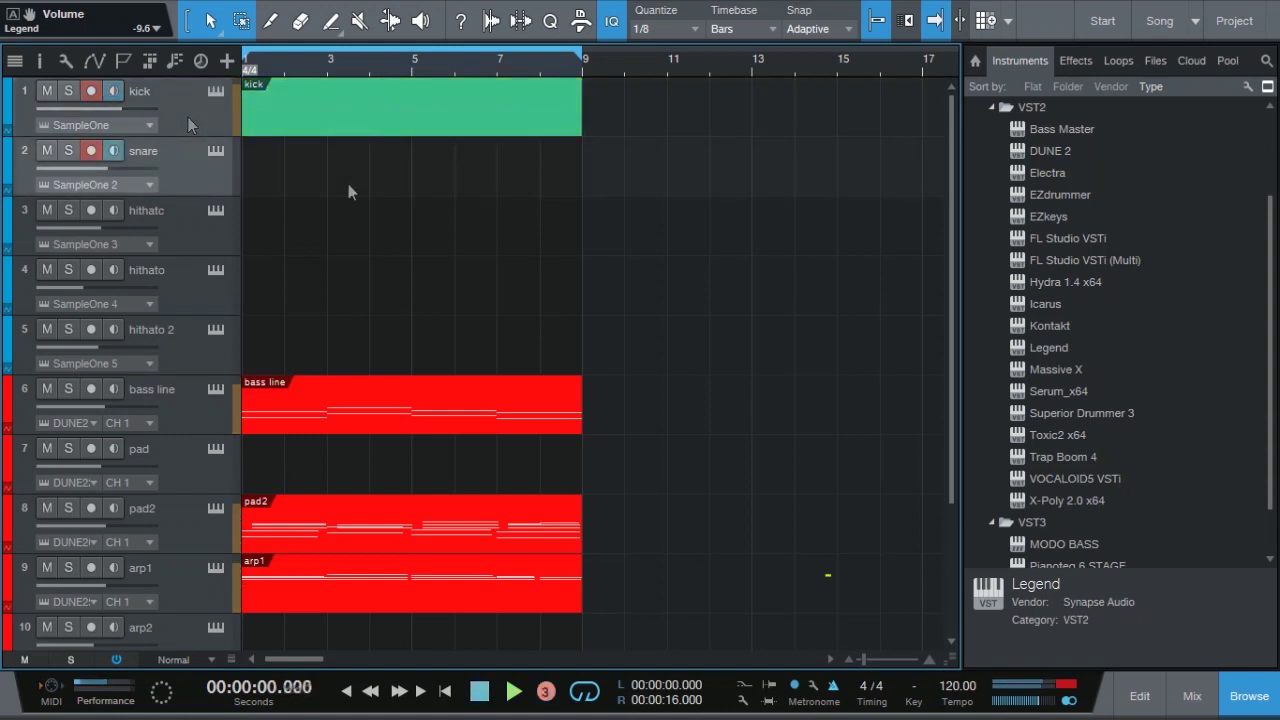
key("KP_Multiply")
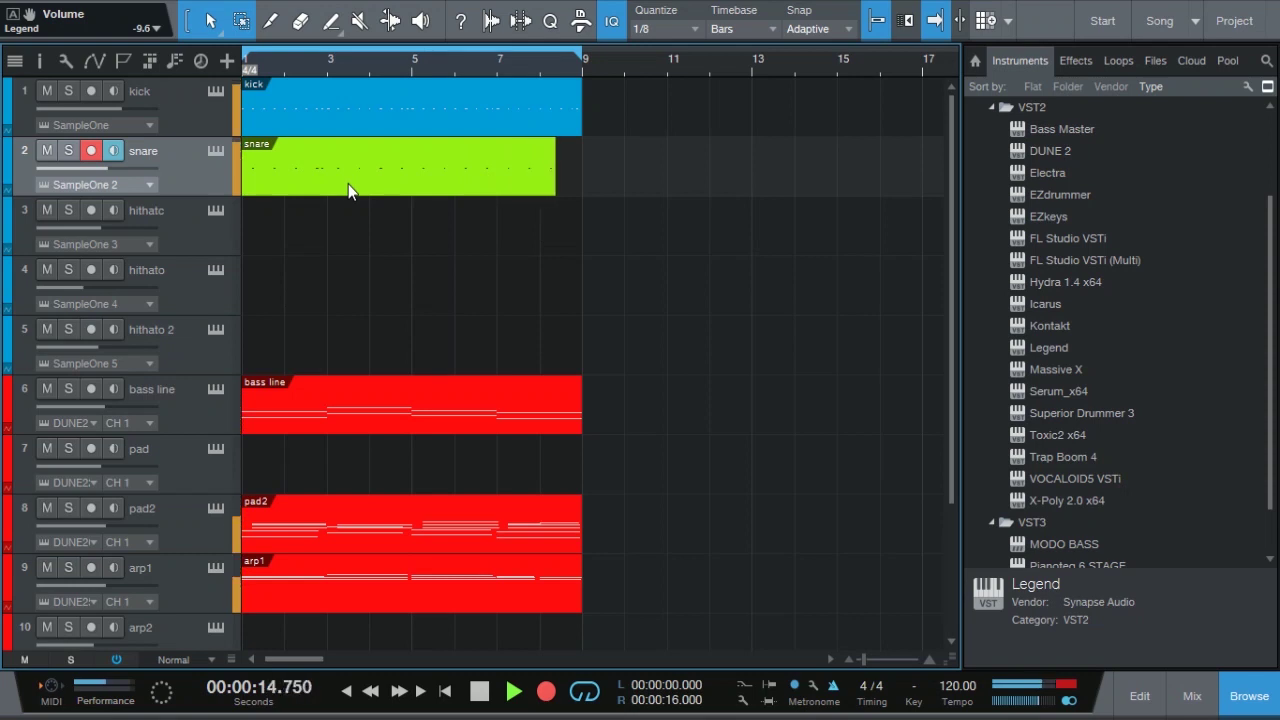
key("space")
Record eight-bar hi-hat patterns on the hithatc and hithato tracks.
key("Down")
key("KP_Multiply")
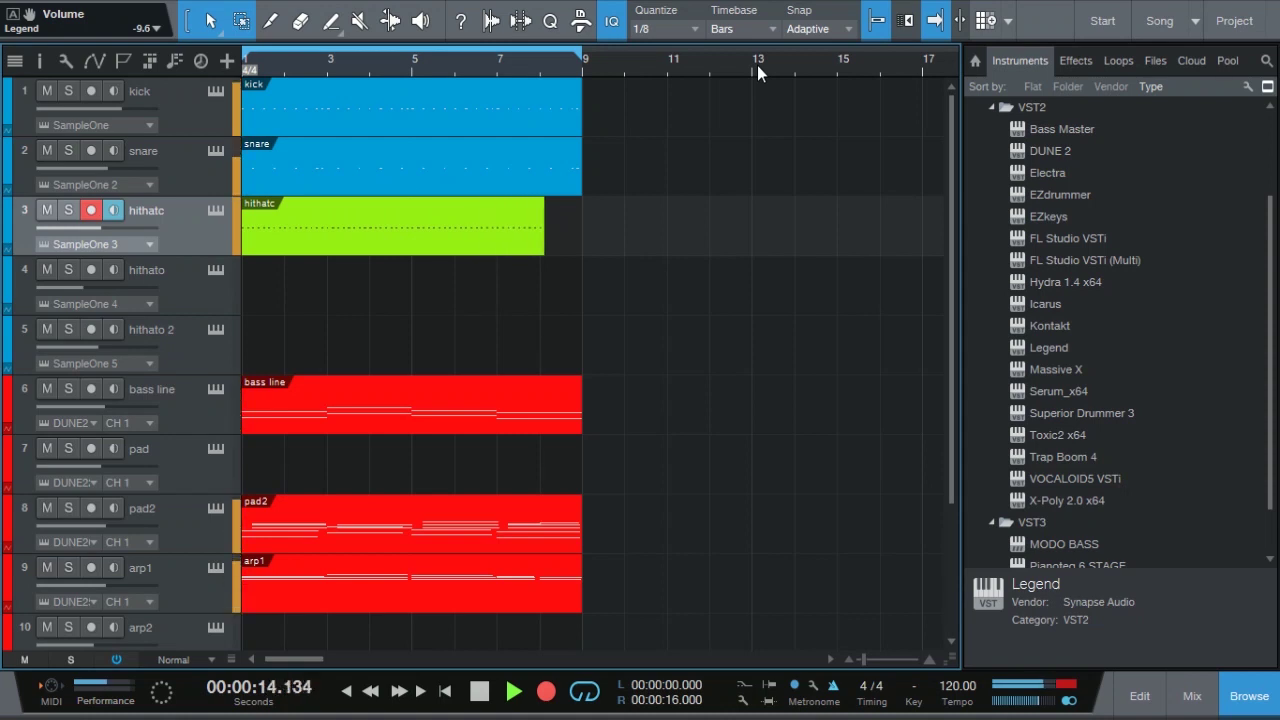
key("space")
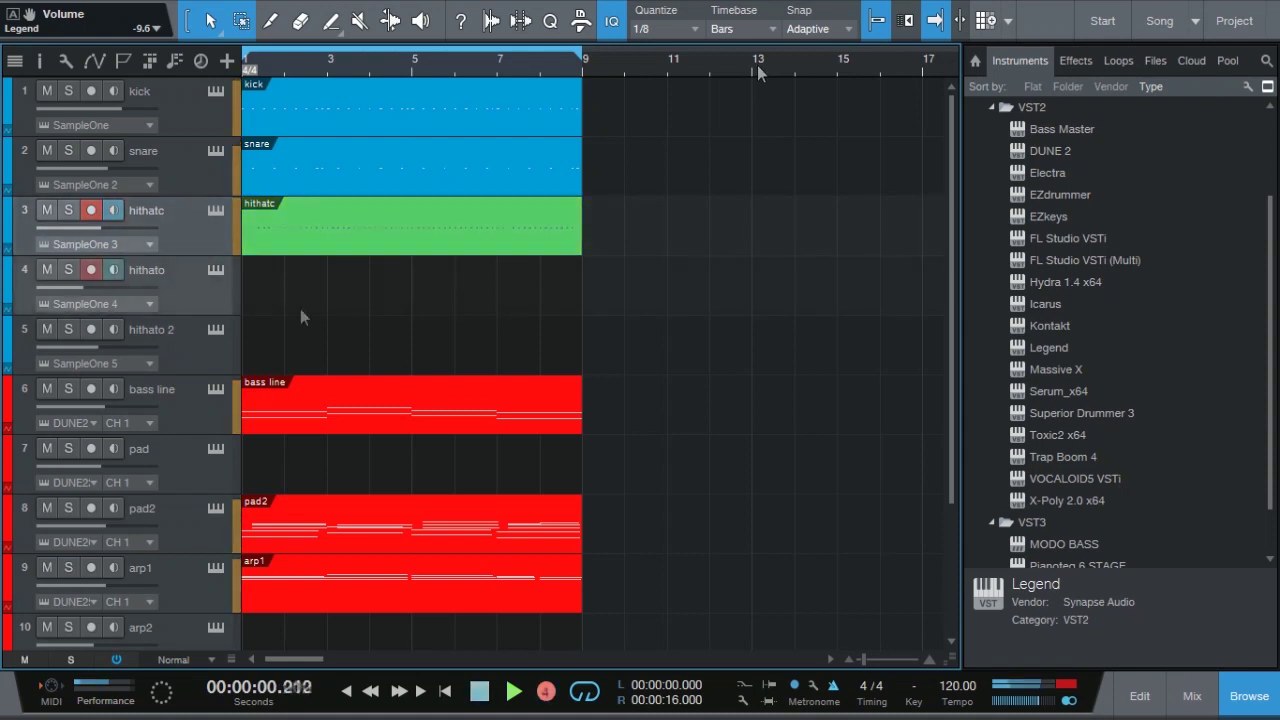
left_click(301, 312)
key("KP_Multiply")
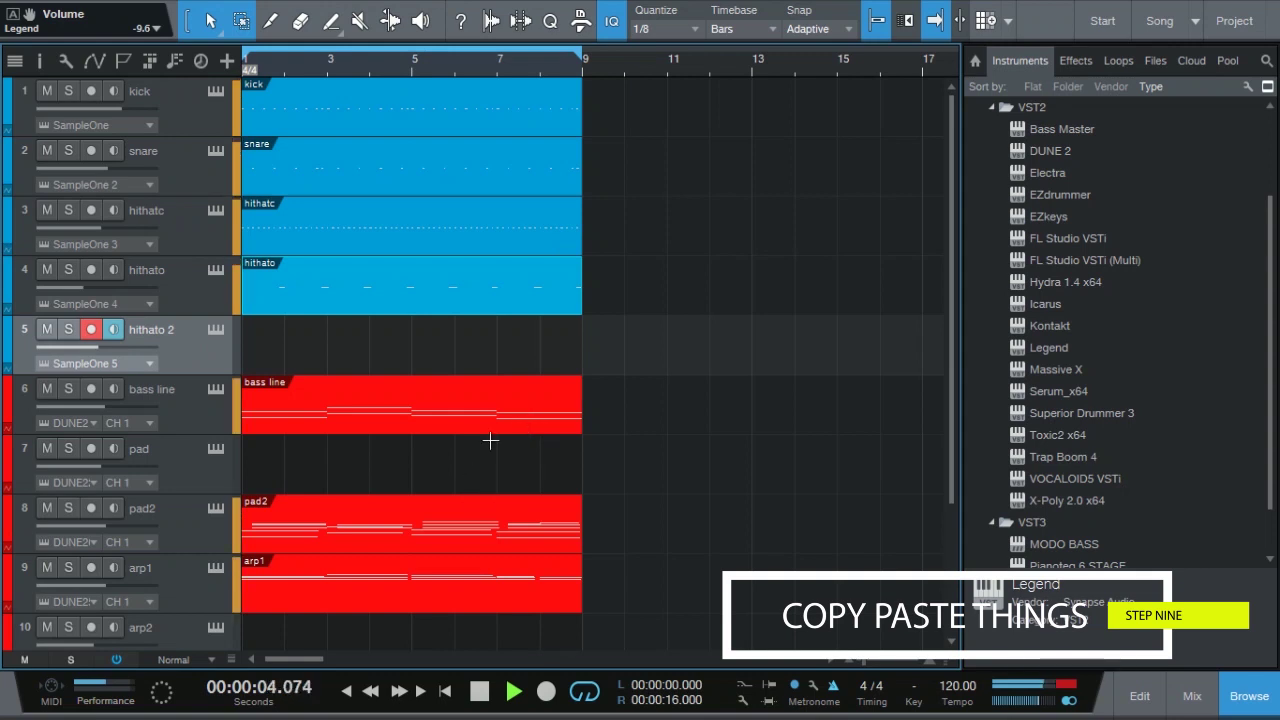
Duplicate the kick, snare, hithatc and hithato parts together so the copies start at bar 9.
scroll(474, 502, "down", 3)
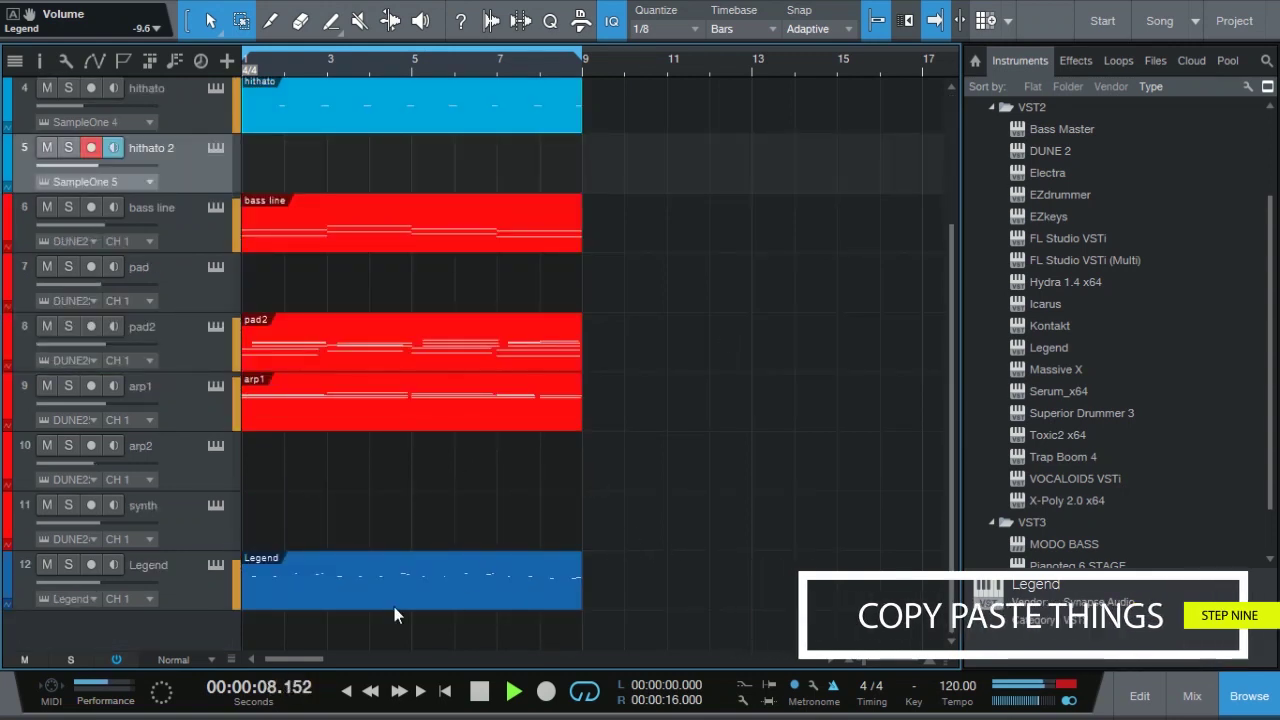
left_click(261, 596)
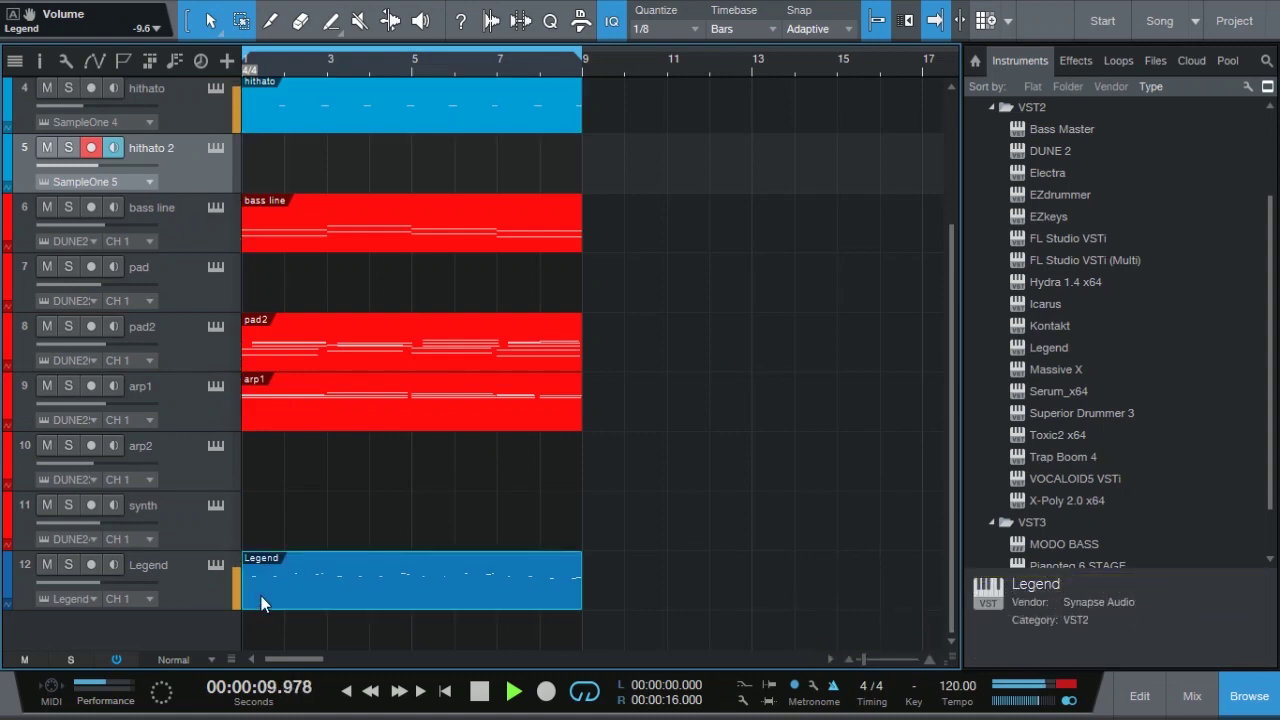
scroll(640, 500, "up", 3)
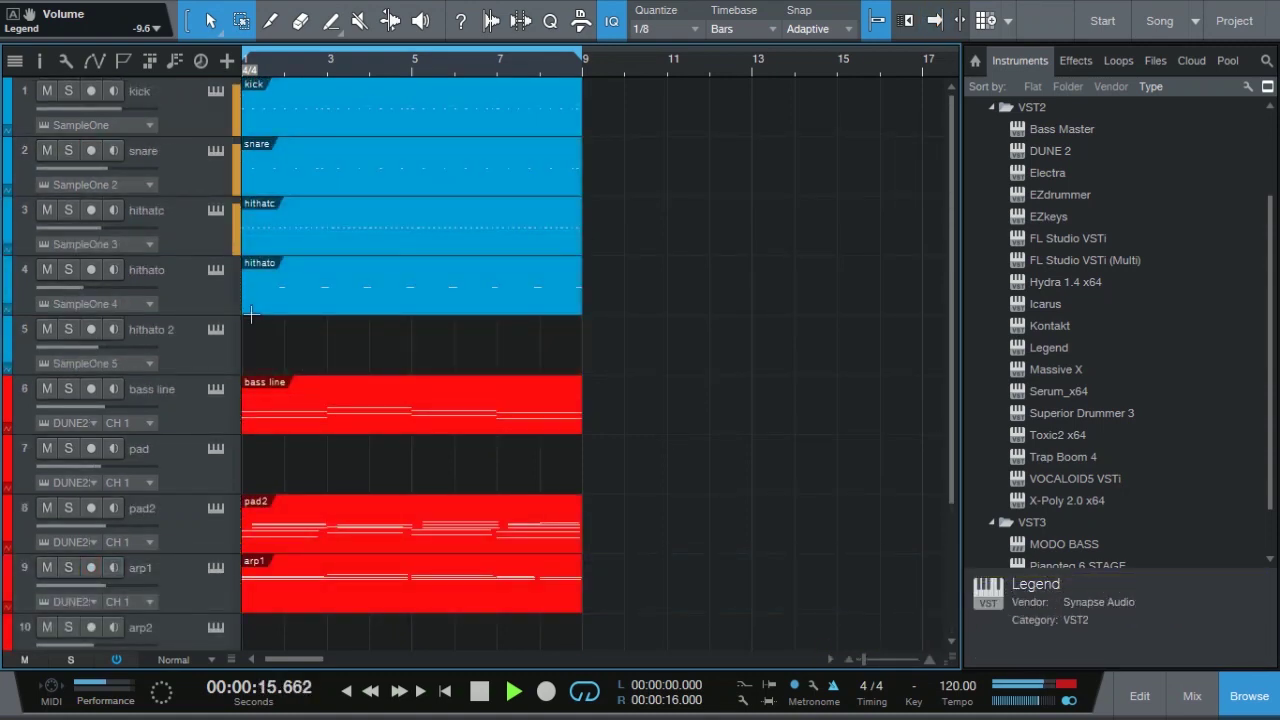
left_click_drag(603, 80, 483, 296)
key("d")
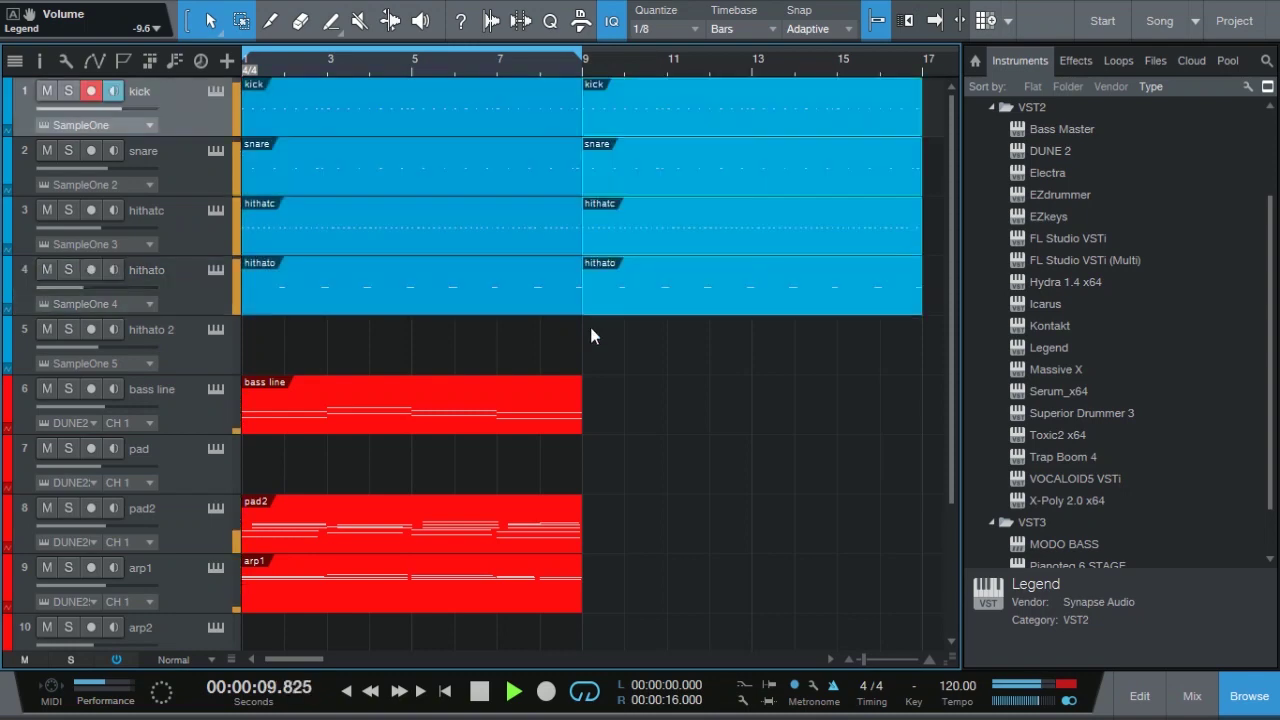
Repeat the drum, bass line, pad2 and arp1 parts back to back along the timeline past bar 57.
left_click(621, 366)
key("ctrl+a")
key("d")
key("F5")
key("d")
key("d")
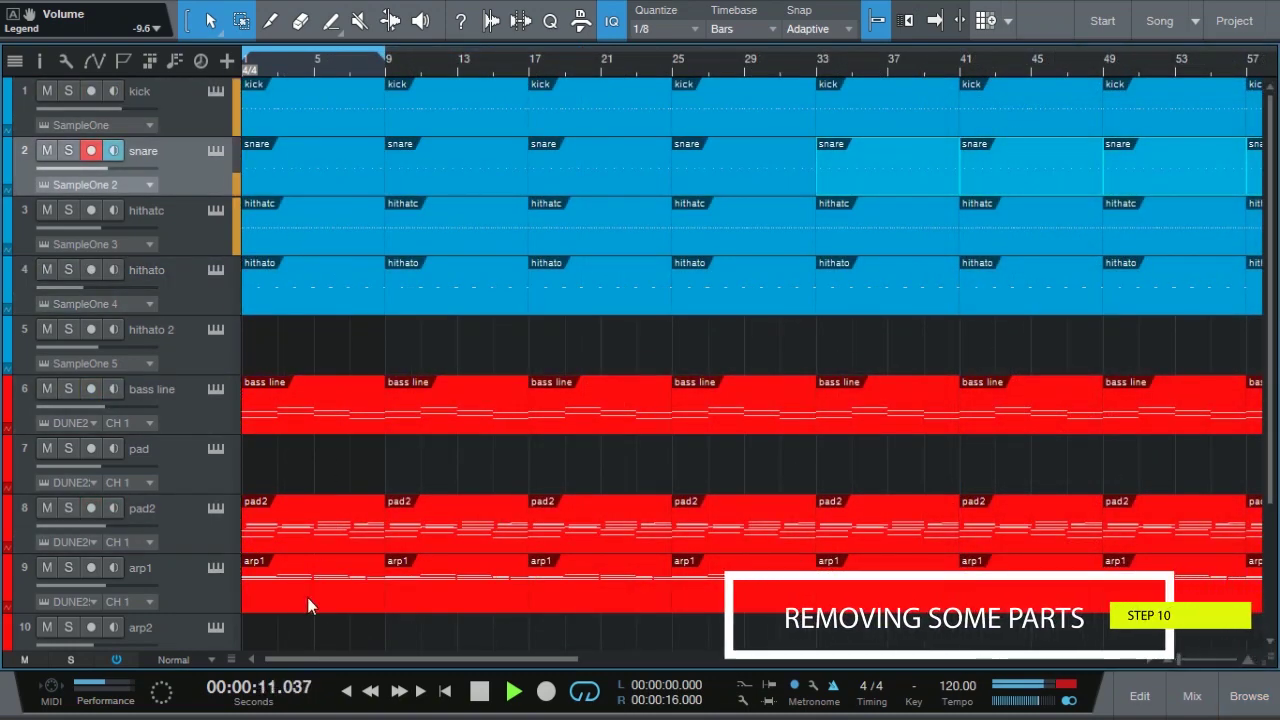
Move the Legend part to start at bar 17 and delete the arp1 part at bar 1.
scroll(323, 456, "down", 3)
left_click_drag(433, 600, 584, 582)
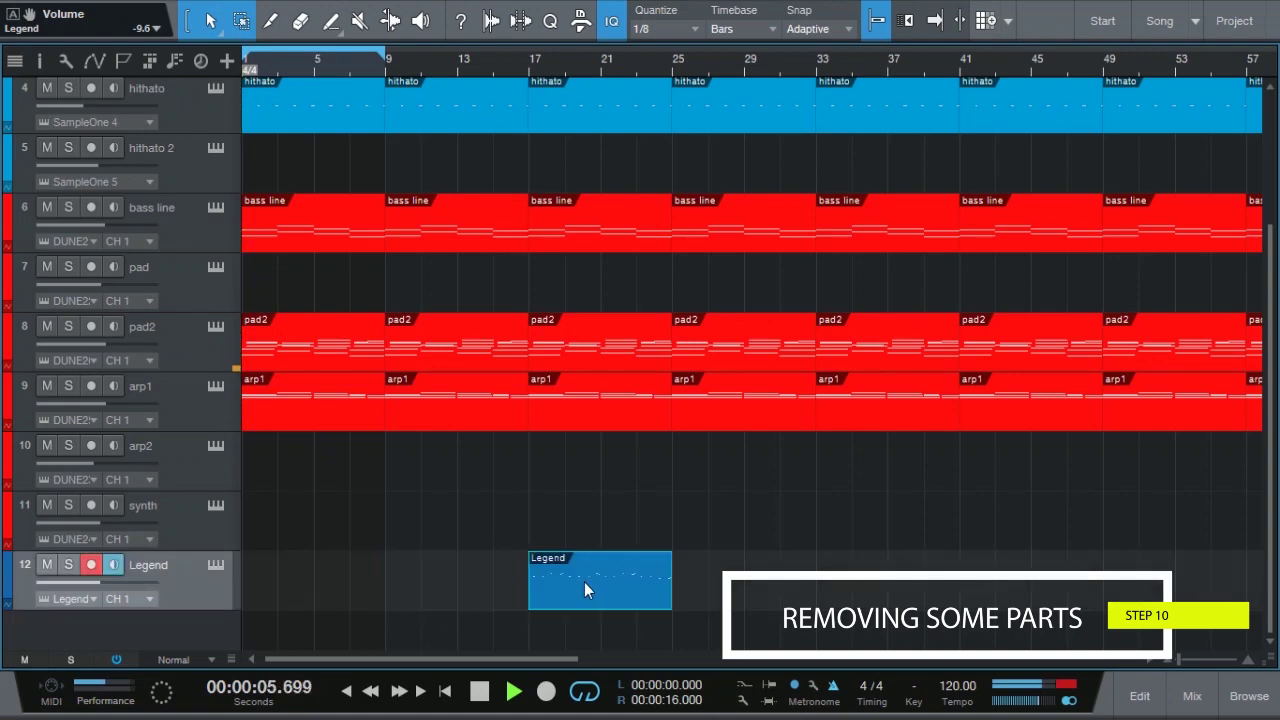
left_click(293, 413)
key("Delete")
left_click(400, 410)
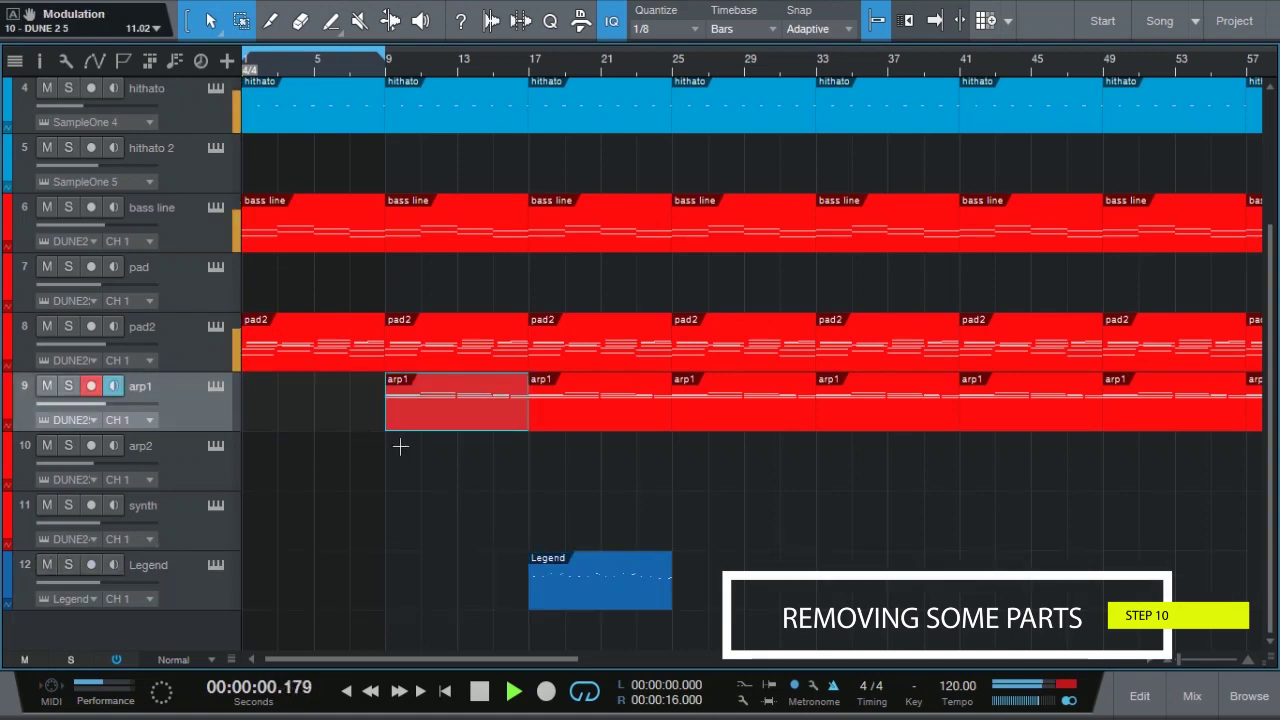
Delete the kick, snare, hithatc and bass line parts that start at bar 1.
scroll(400, 447, "up", 3)
left_click(310, 106)
key("Delete")
left_click(304, 186)
key("Delete")
left_click(300, 237)
key("Delete")
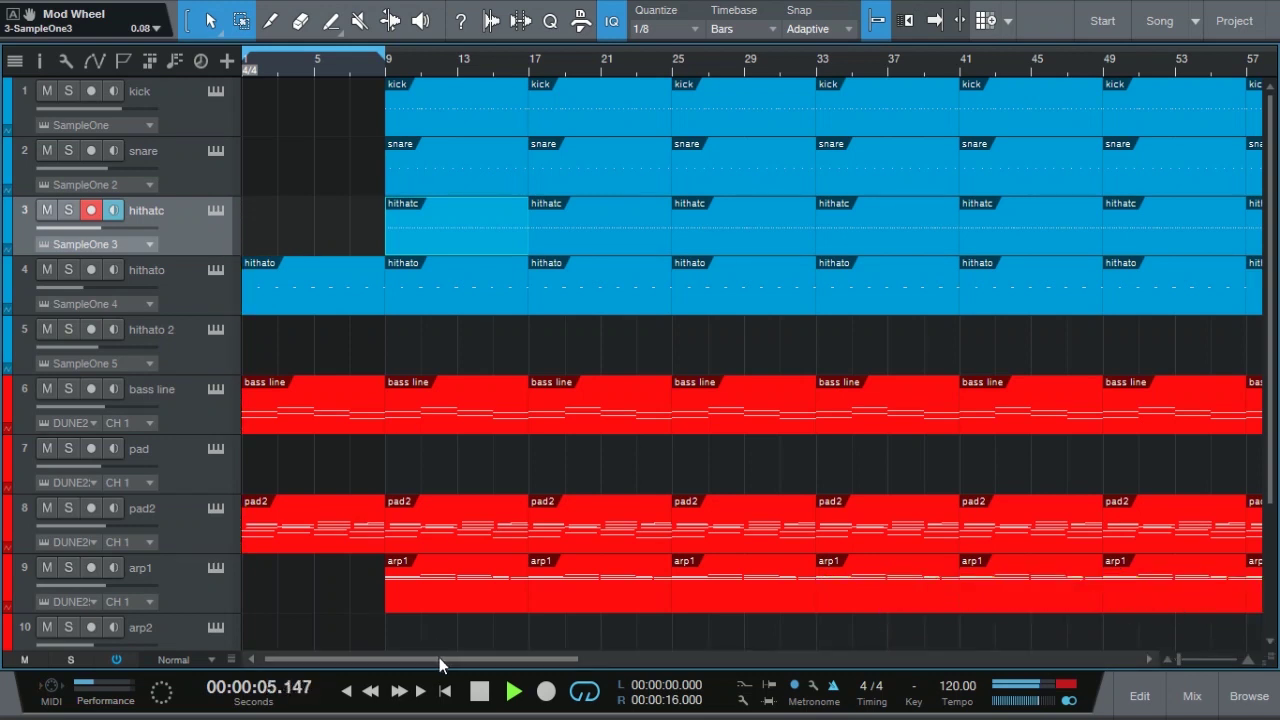
left_click(320, 410)
key("Delete")
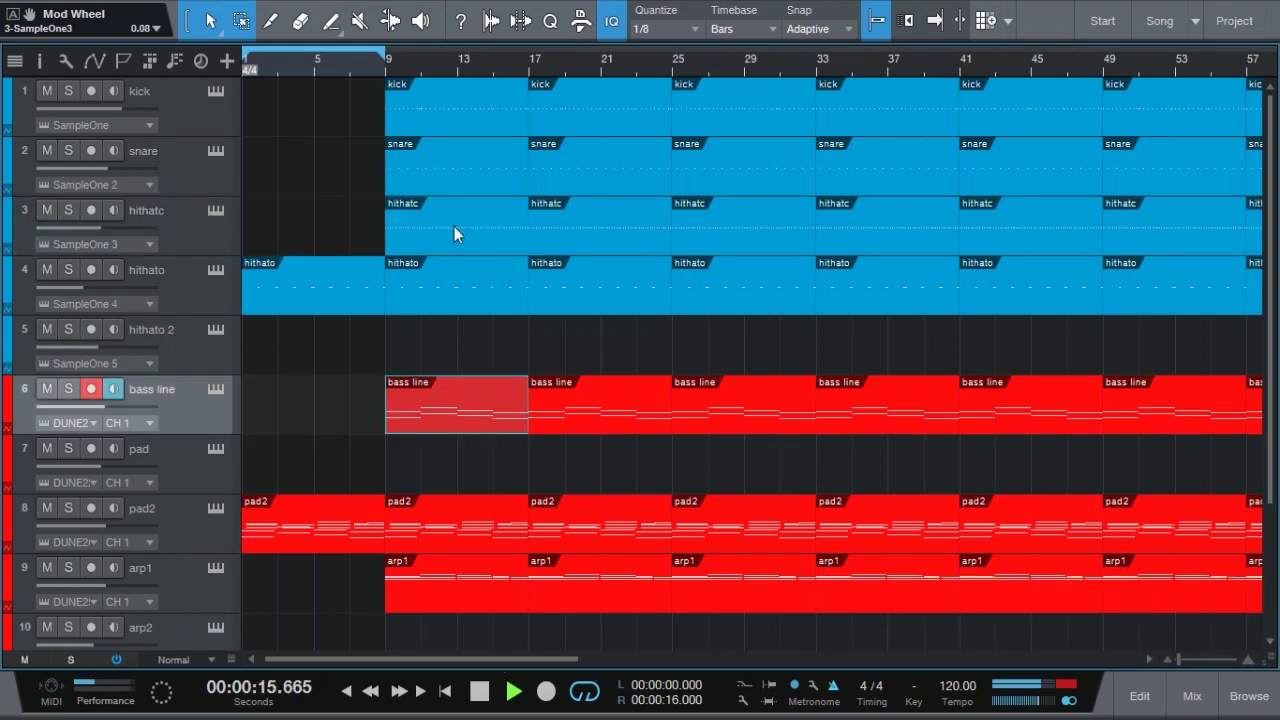
Delete the snare, kick and arp1 parts at bar 9 and the hithato part at bar 1.
left_click(428, 184)
key("Delete")
left_click(442, 124)
key("Delete")
left_click(470, 588)
key("Delete")
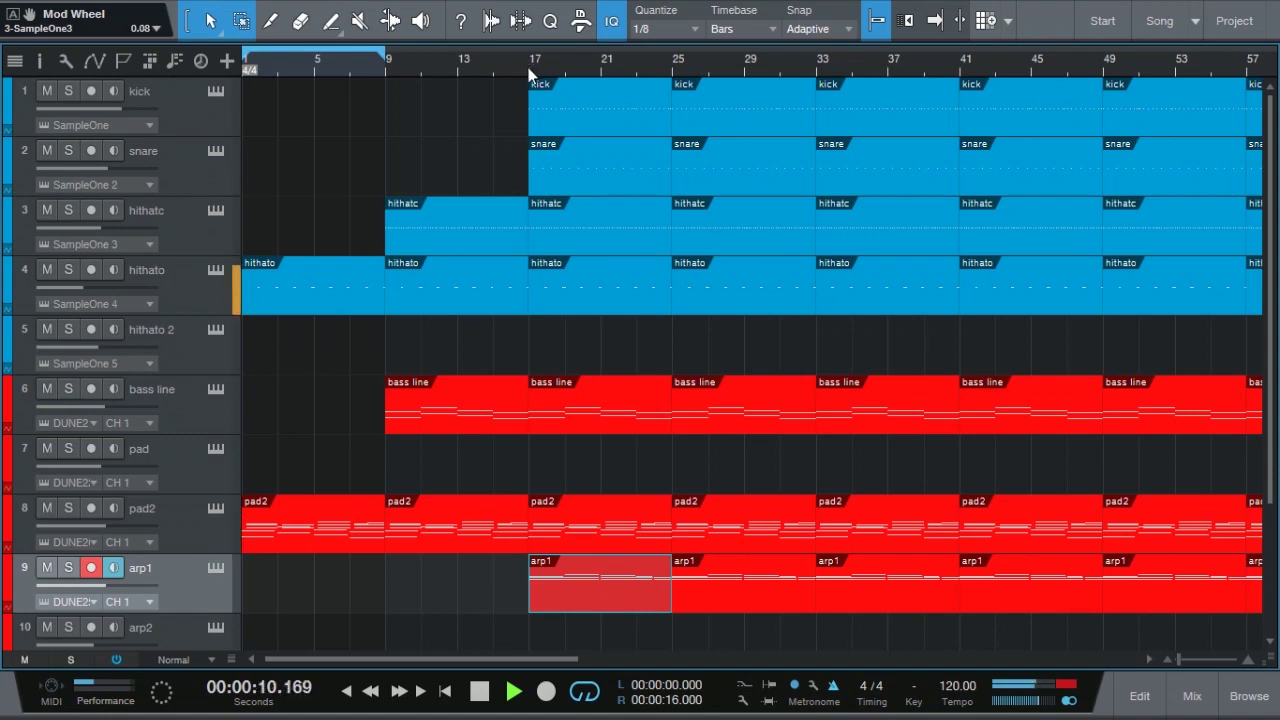
left_click(340, 300)
key("Delete")
Split the pad2 part at bar 16 and delete the slice between bars 16 and 17.
scroll(396, 249, "right", 1)
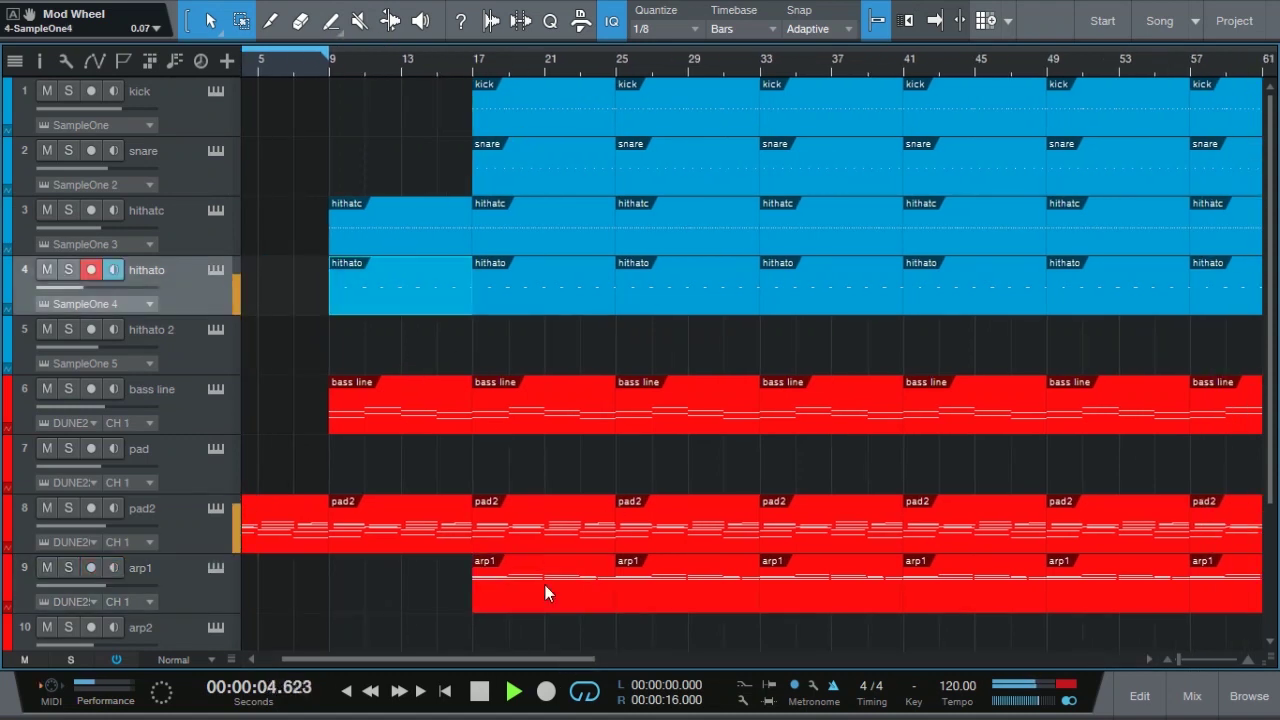
left_click(462, 537)
key("3")
left_click(455, 520)
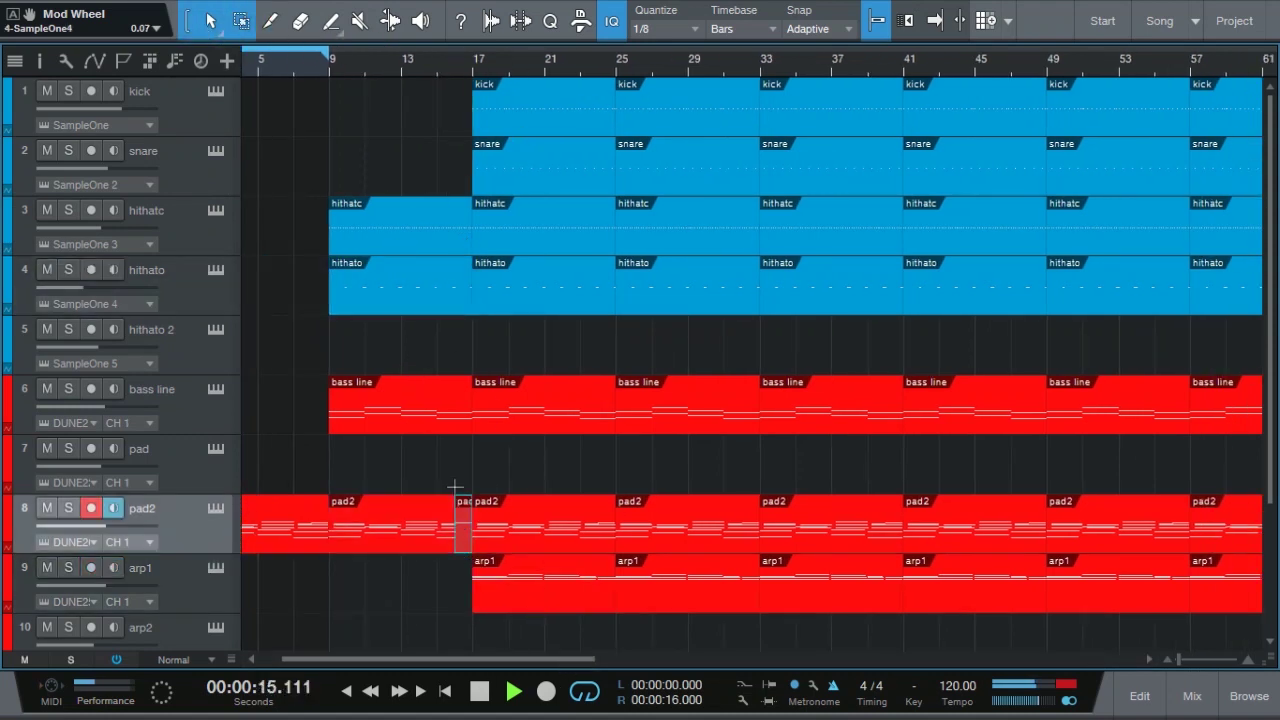
key("Delete")
Split the hithato and hithatc parts at bar 16 and delete their slices up to bar 17.
left_click(455, 290)
left_click(455, 230)
key("Delete")
key("1")
left_click(463, 300)
key("Delete")
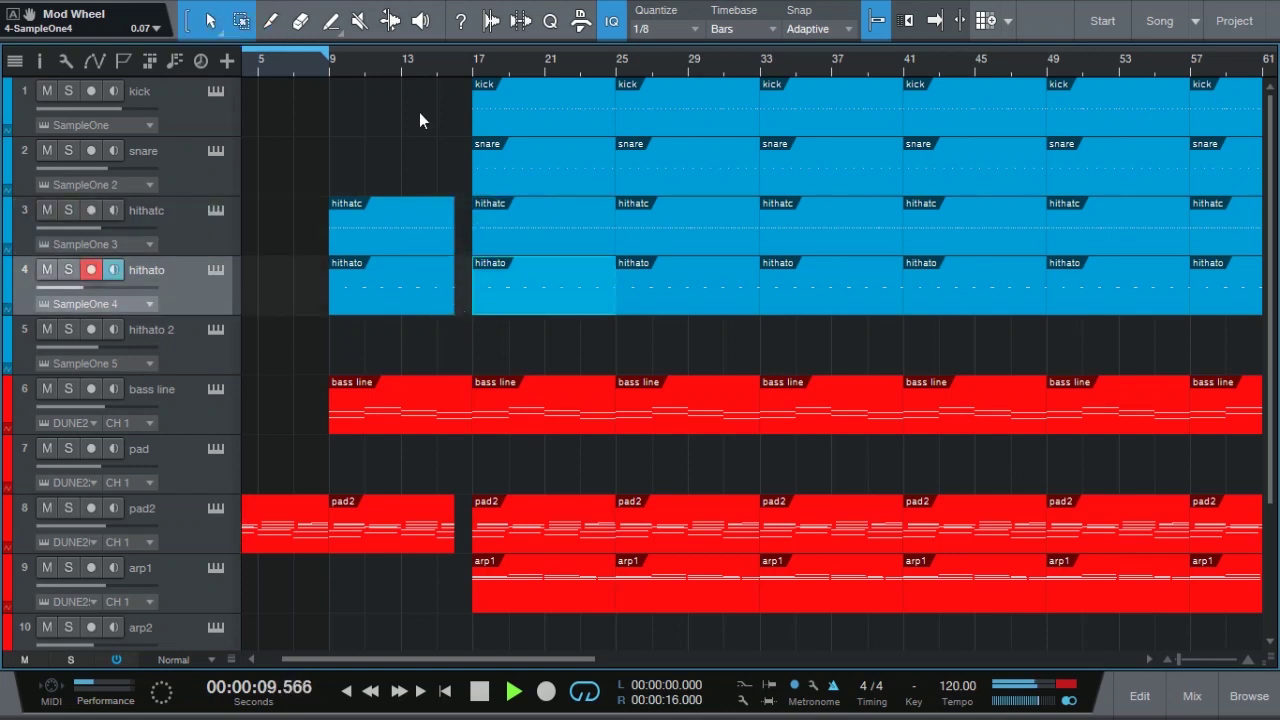
Play the song from the start and delete the arp1 parts at bars 17 and 25.
key("Home")
key("space")
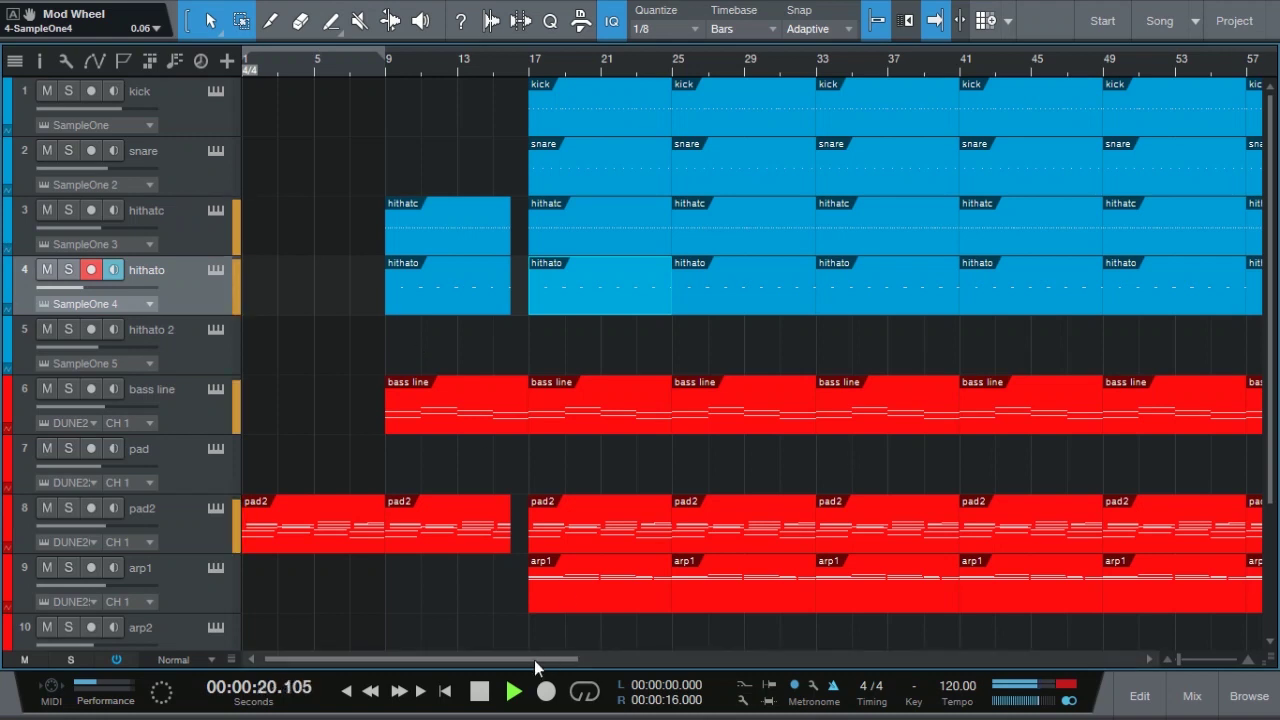
left_click_drag(534, 660, 555, 654)
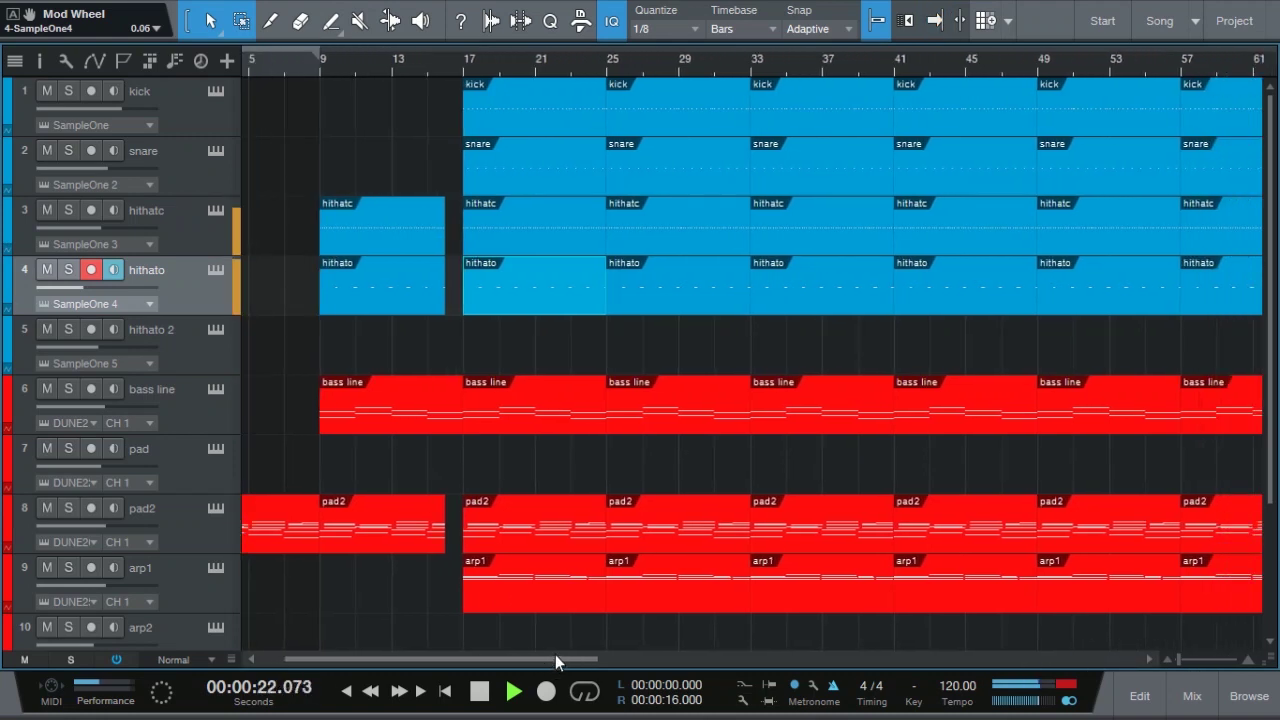
left_click(578, 609)
key("Delete")
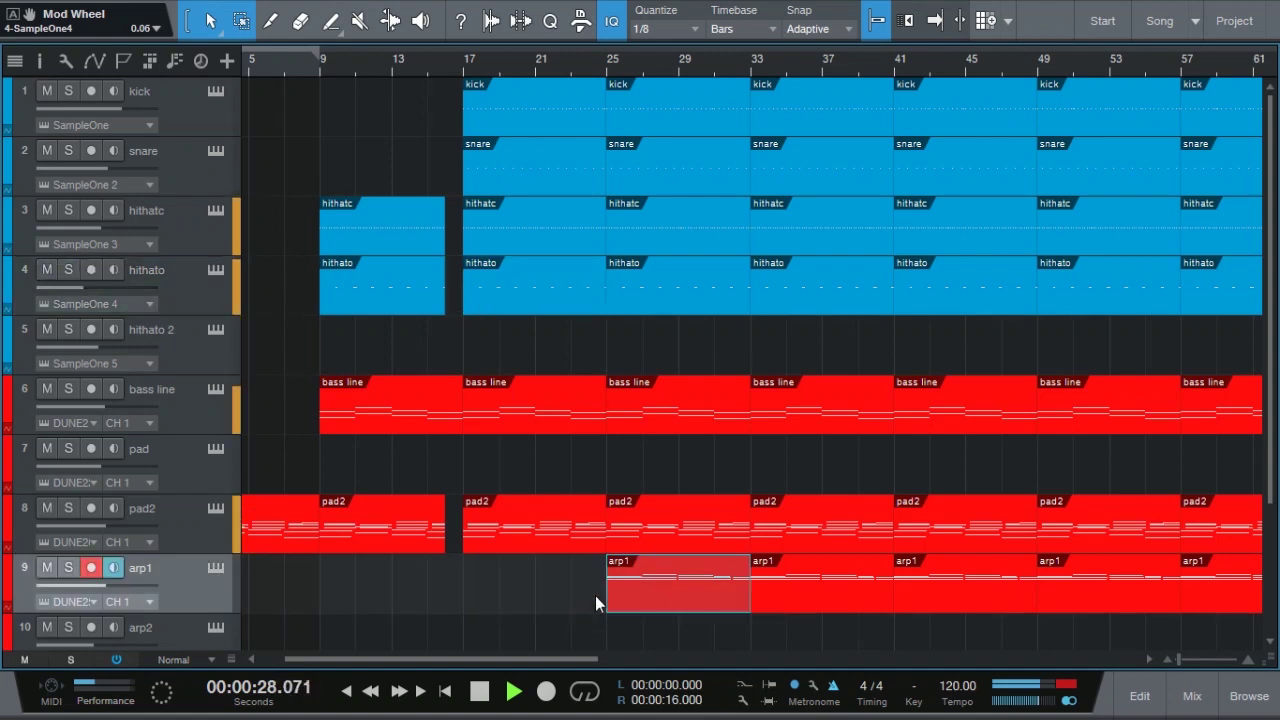
key("Delete")
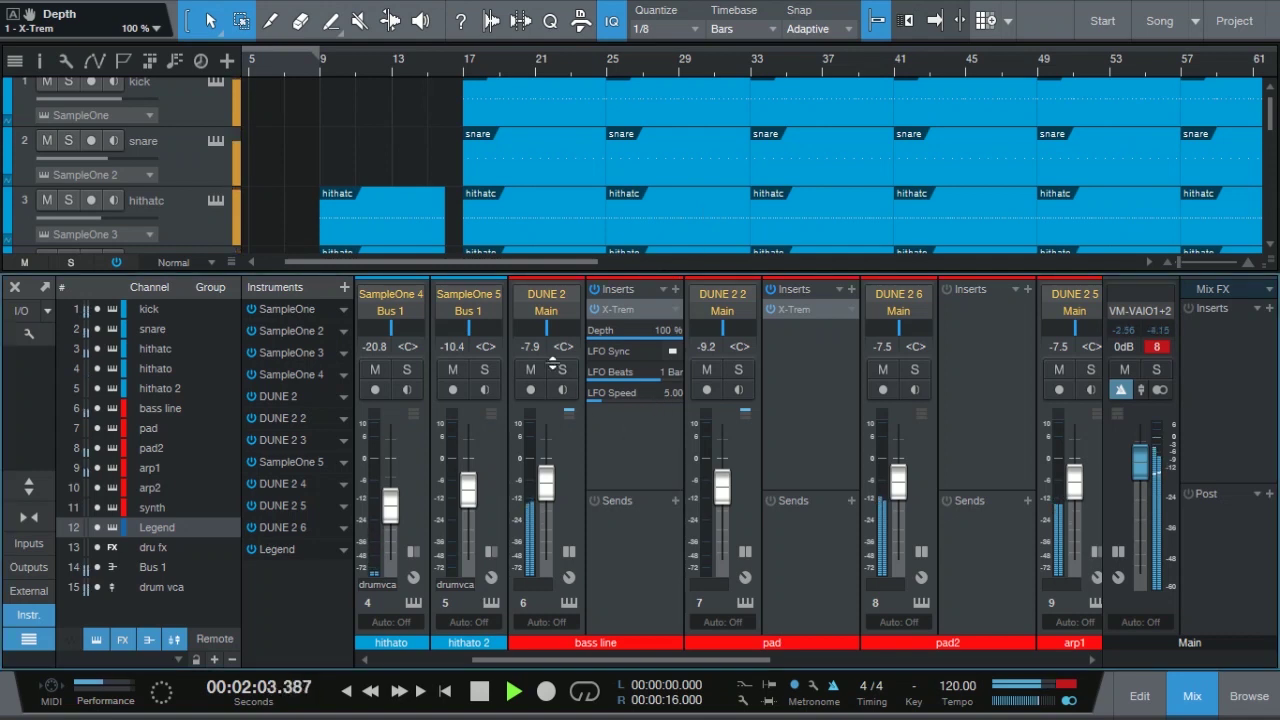
scroll(420, 150, "down", 2)
scroll(420, 222, "down", 2)
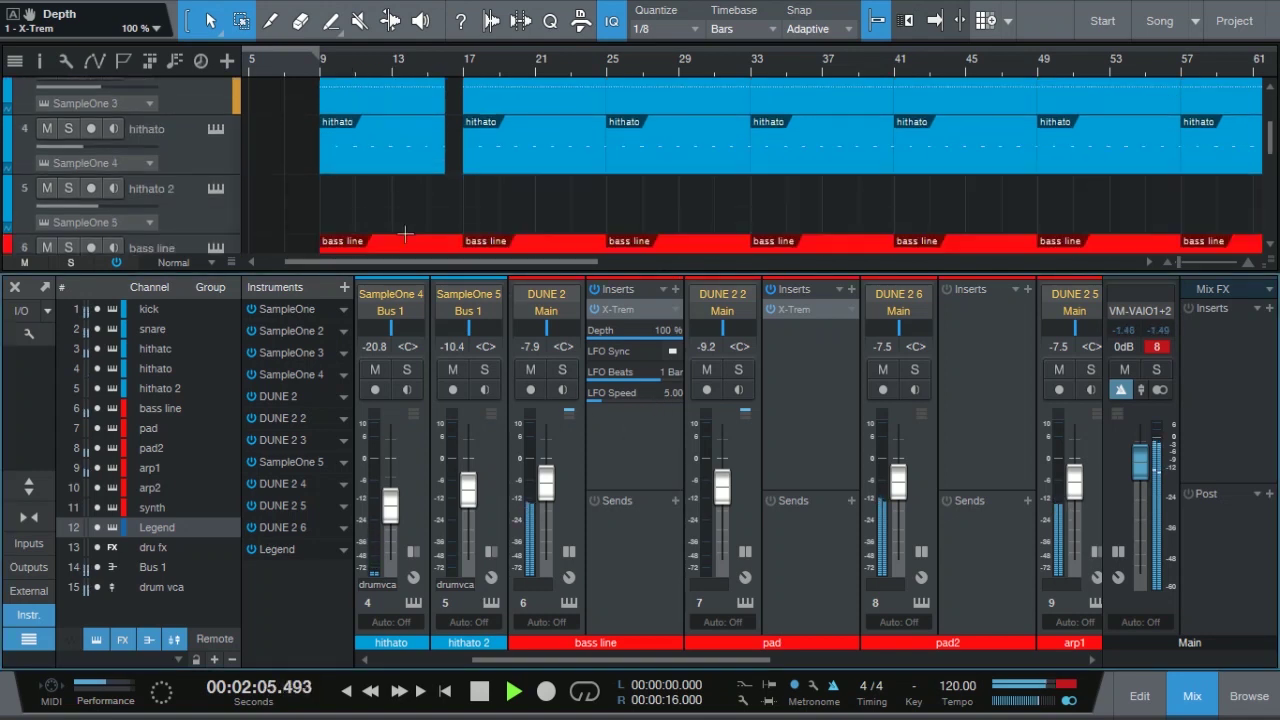
scroll(309, 170, "down", 1)
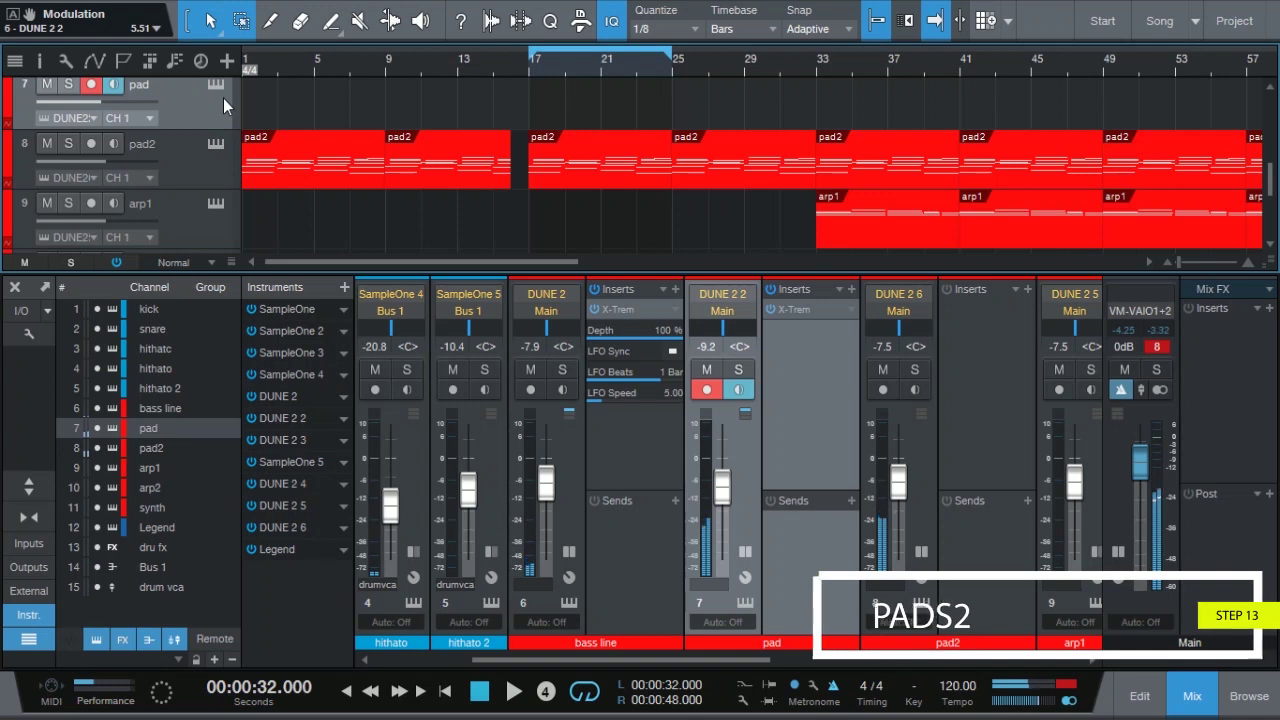
Record a pad part on the pad track from bar 17 to bar 25.
key("KP_Multiply")
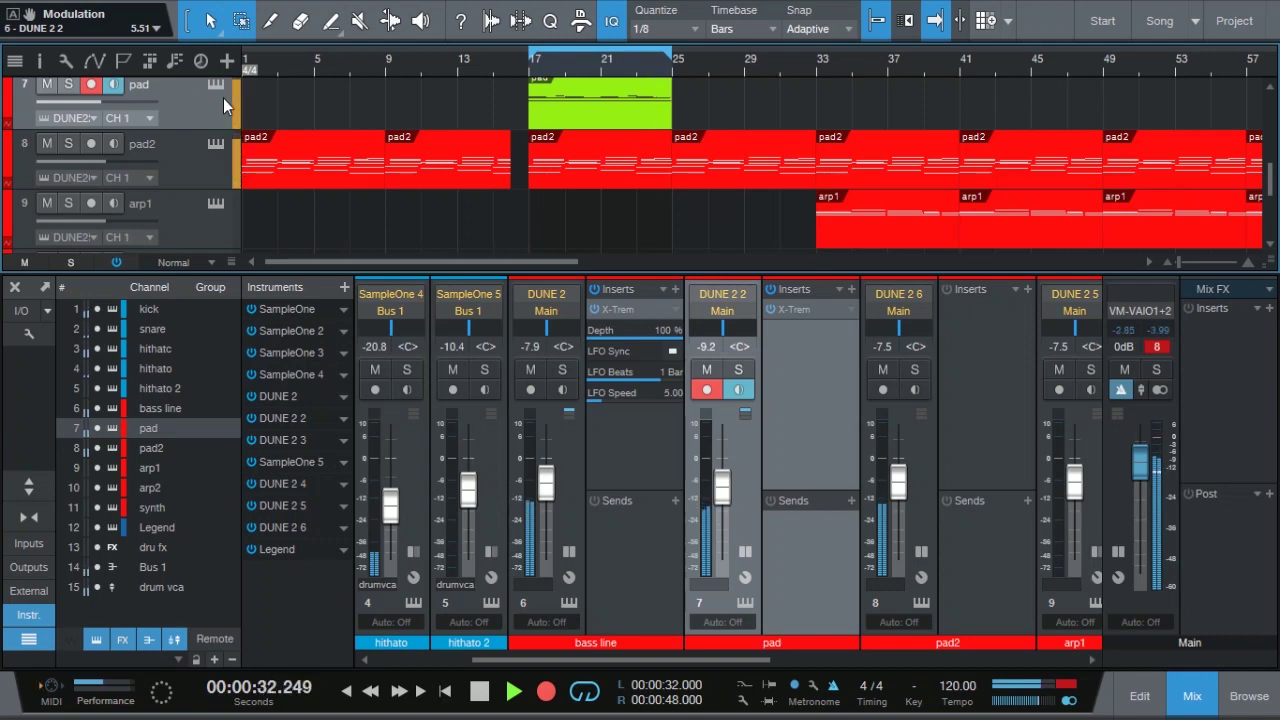
key("space")
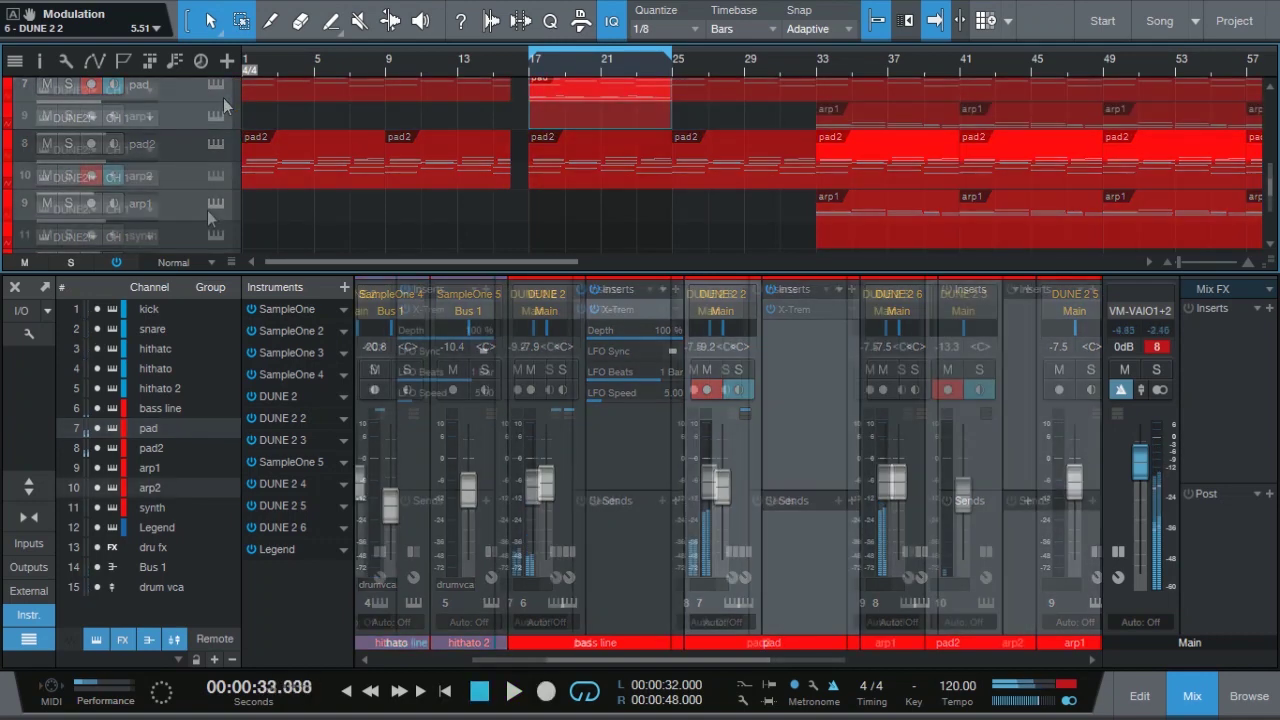
Record a second arpeggio part on the arp2 track from bar 17 to bar 25.
scroll(207, 180, "down", 2)
left_click(207, 210)
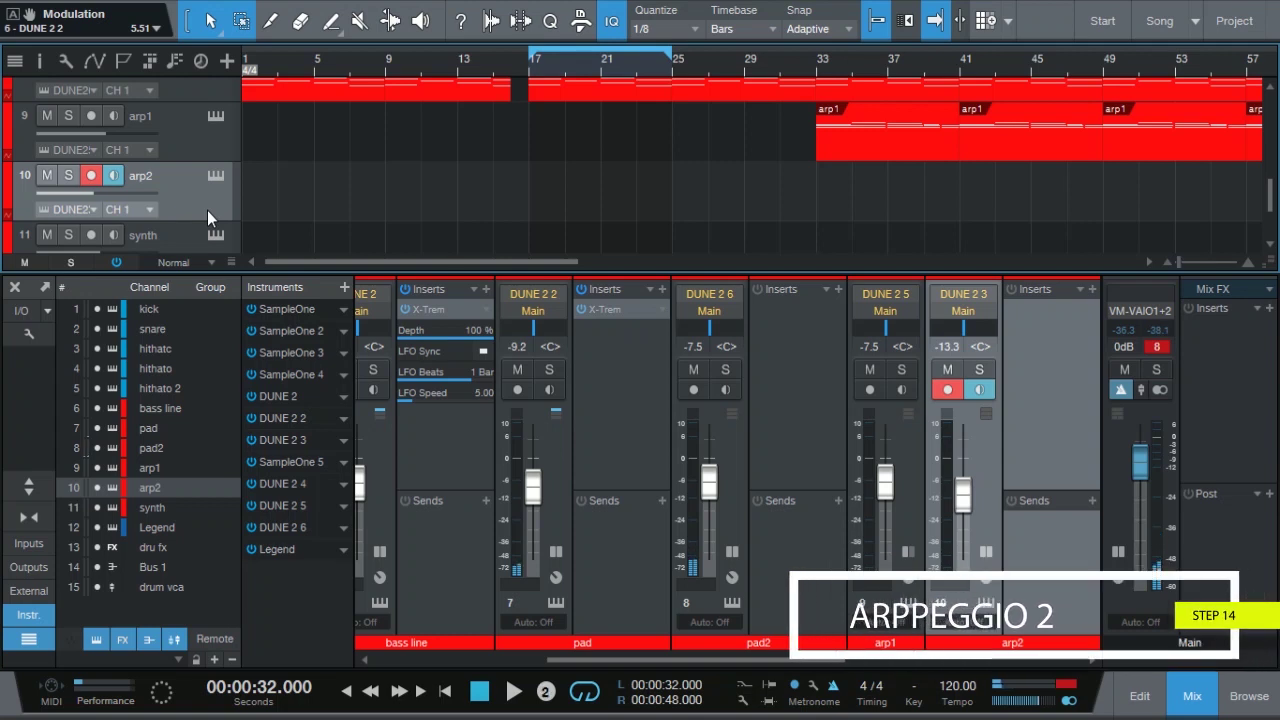
key("KP_Multiply")
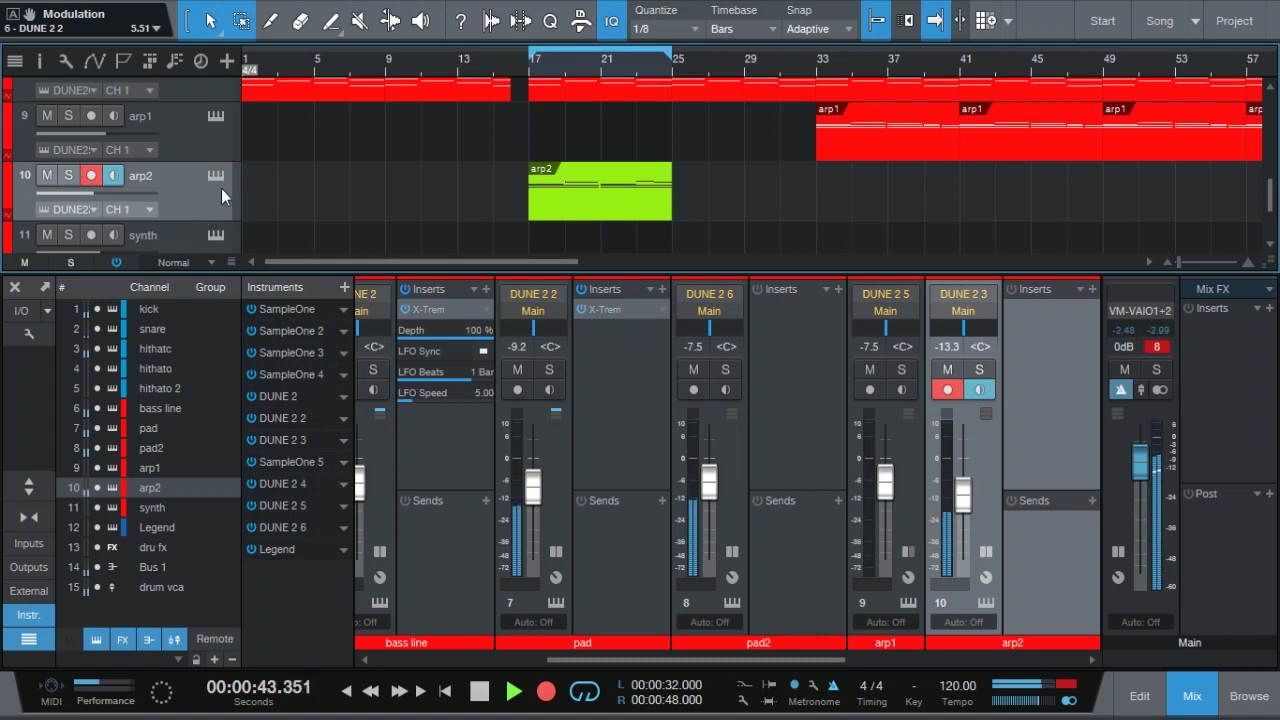
left_click(335, 200)
key("space")
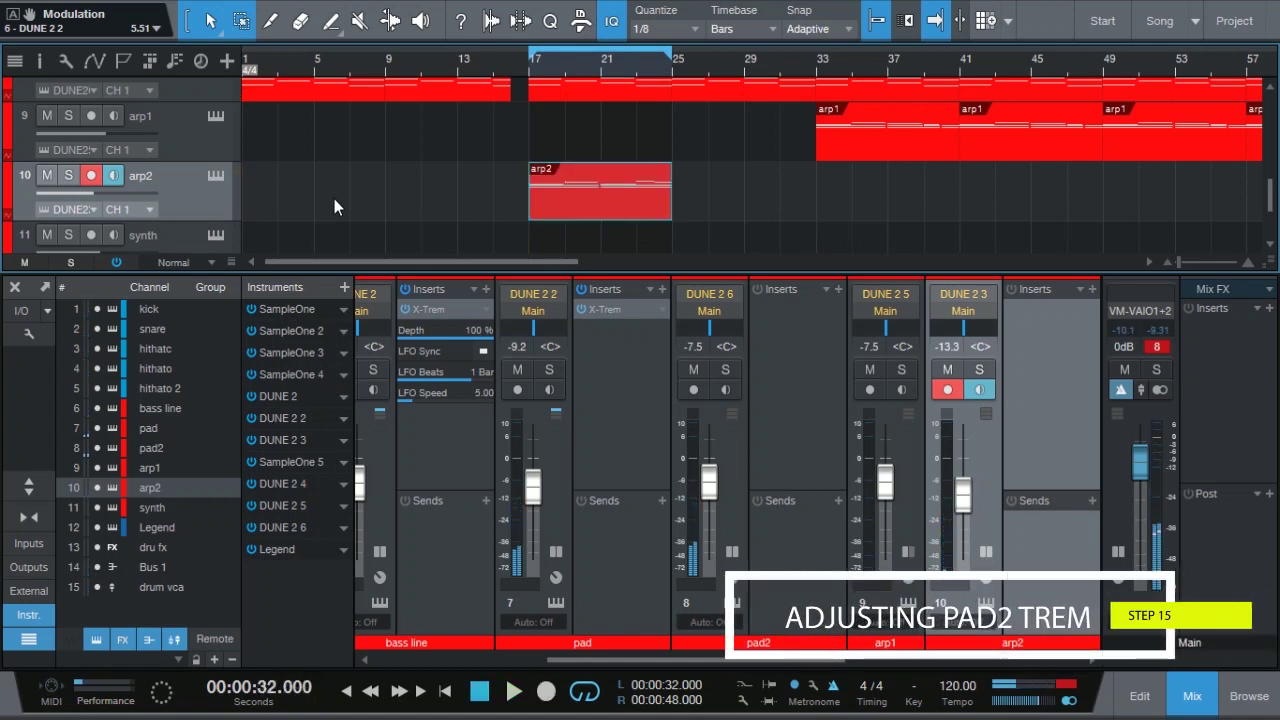
Play the loop, set the pad track's X-Trem depth to 75% and hide the mixer.
key("space")
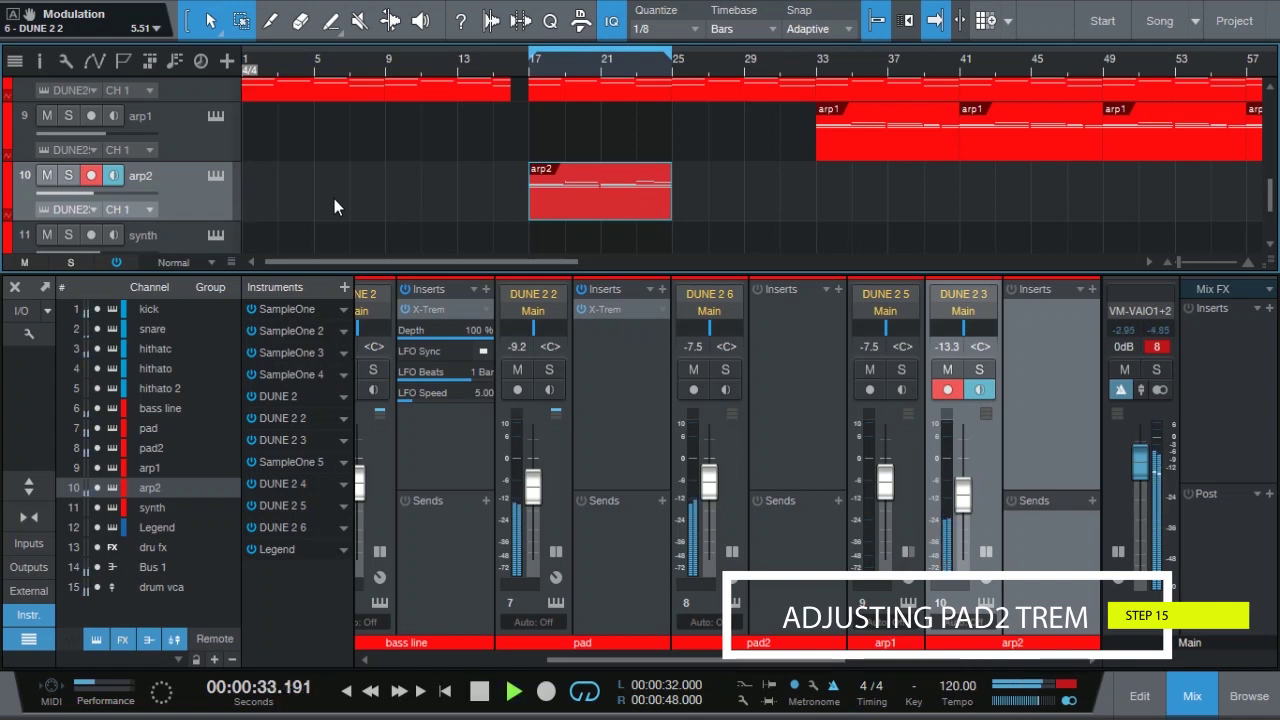
scroll(338, 215, "up", 3)
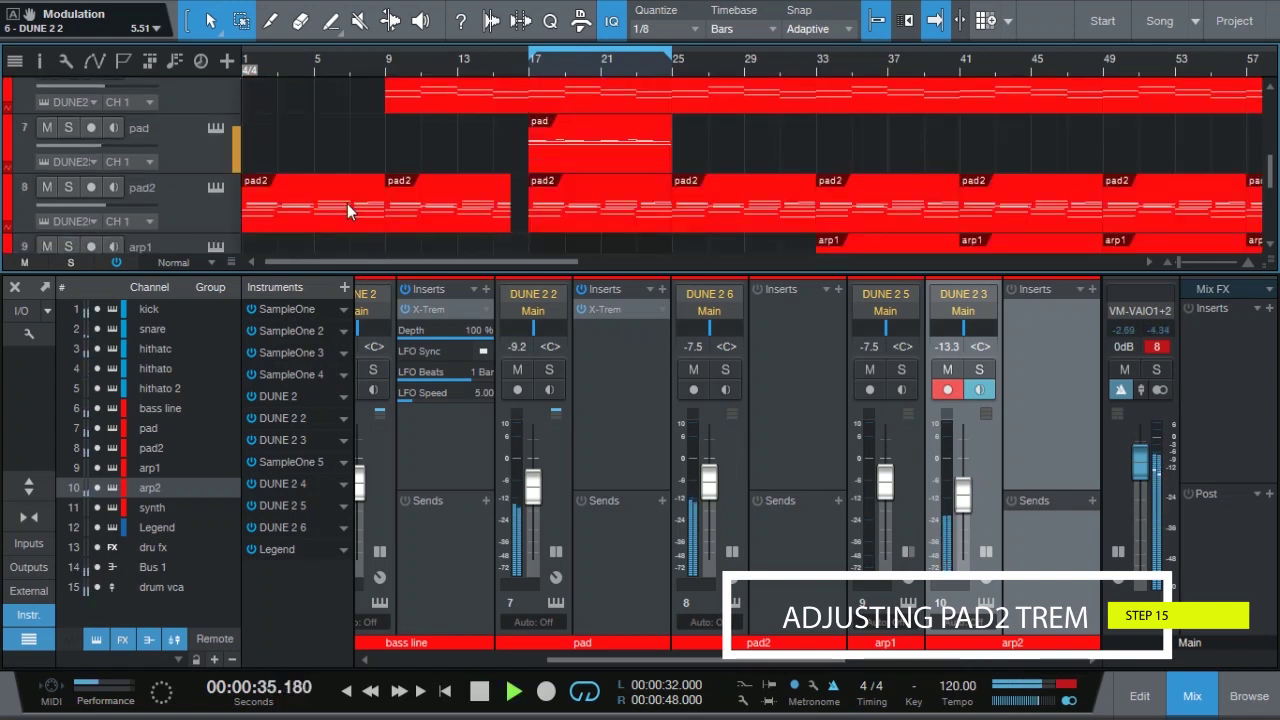
scroll(320, 185, "down", 1)
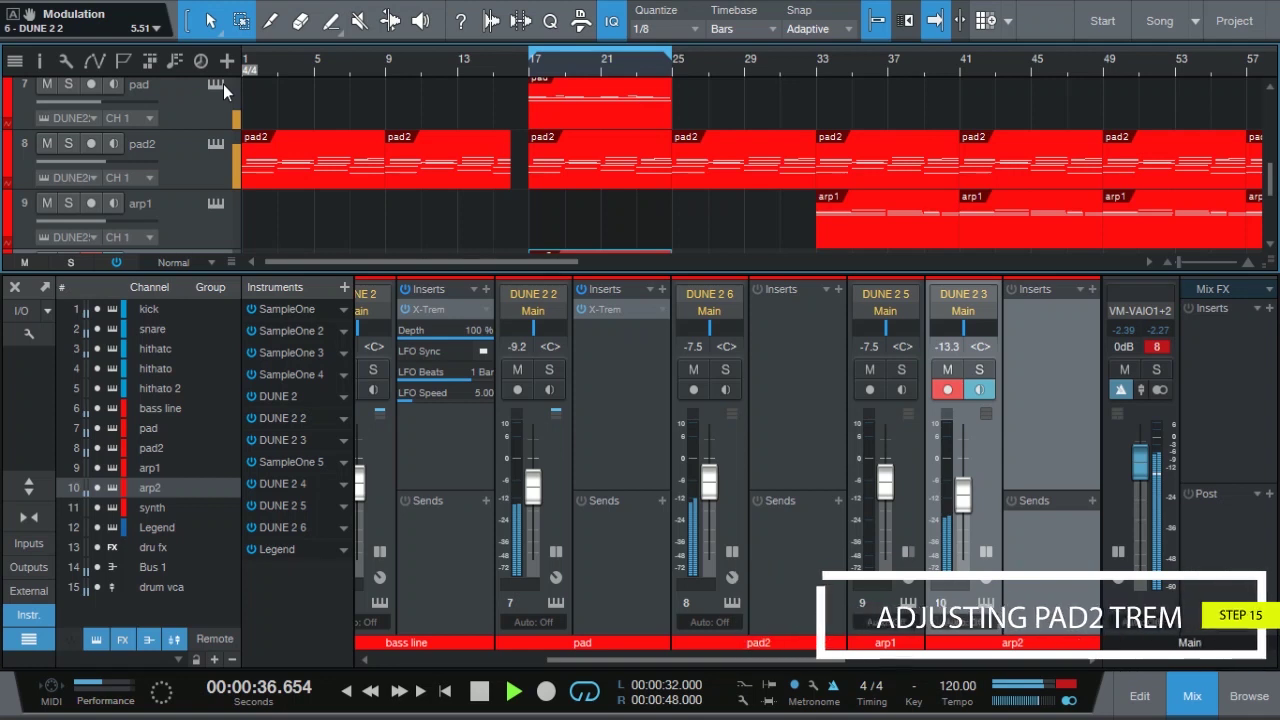
left_click(220, 84)
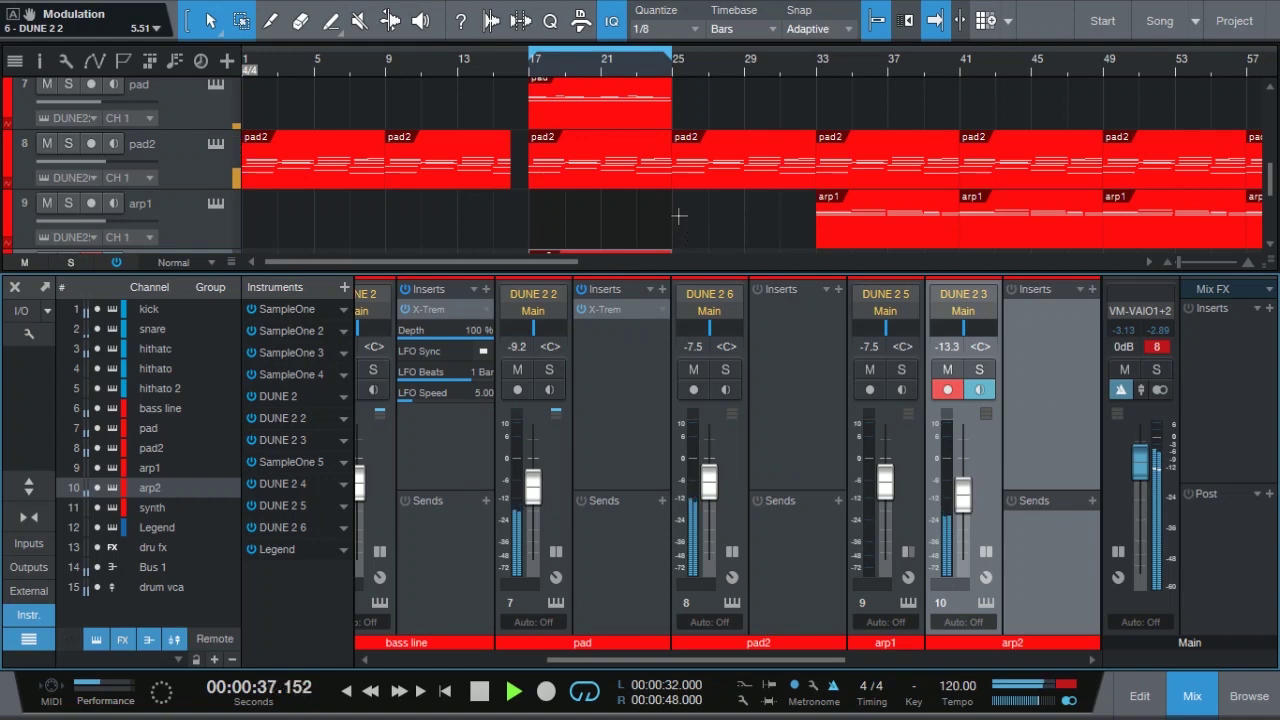
scroll(700, 225, "up", 2)
scroll(727, 193, "down", 1)
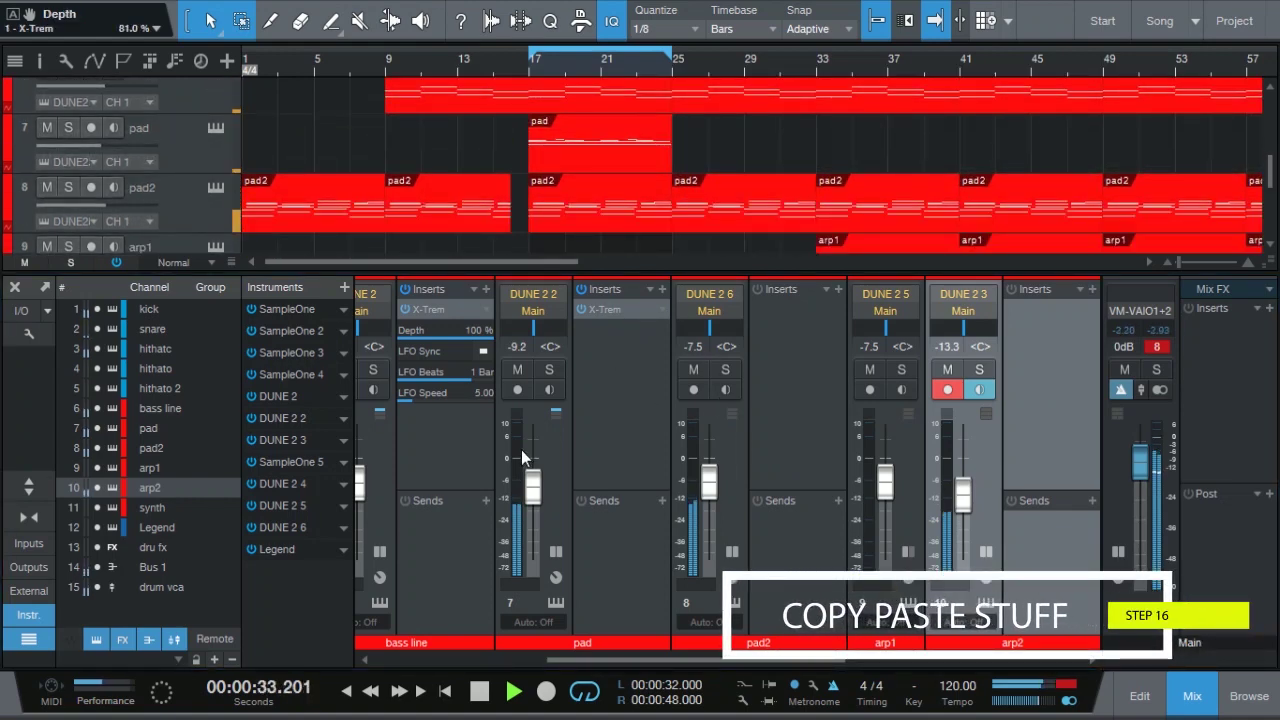
key("F3")
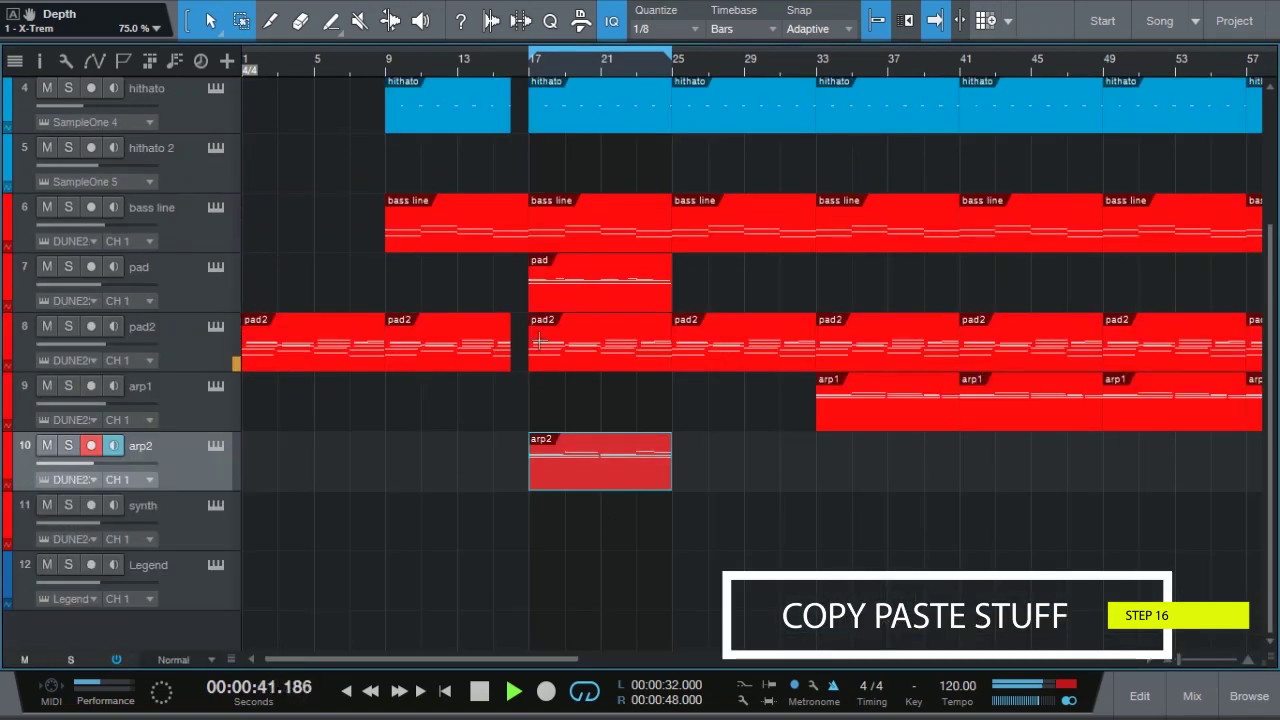
Move the pad and arp2 parts from bar 17 to bar 33.
left_click(582, 302)
left_click_drag(582, 300, 844, 294)
left_click(620, 480)
left_click_drag(613, 472, 887, 463)
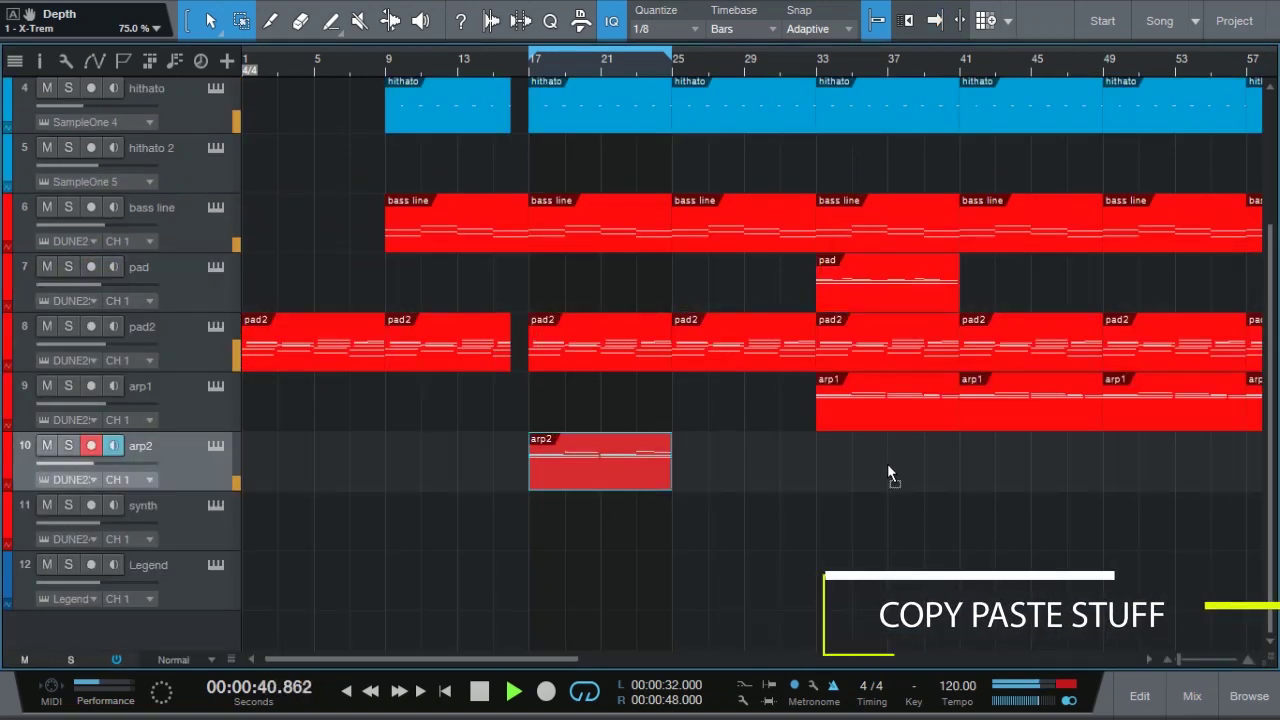
Delete the arp1 parts at bars 33 and 41.
left_click(889, 408)
left_click_drag(889, 408, 1032, 408)
key("Delete")
Duplicate the pad and arp2 parts from bar 33 to bar 41.
left_click(907, 301)
left_click_drag(907, 301, 1050, 301)
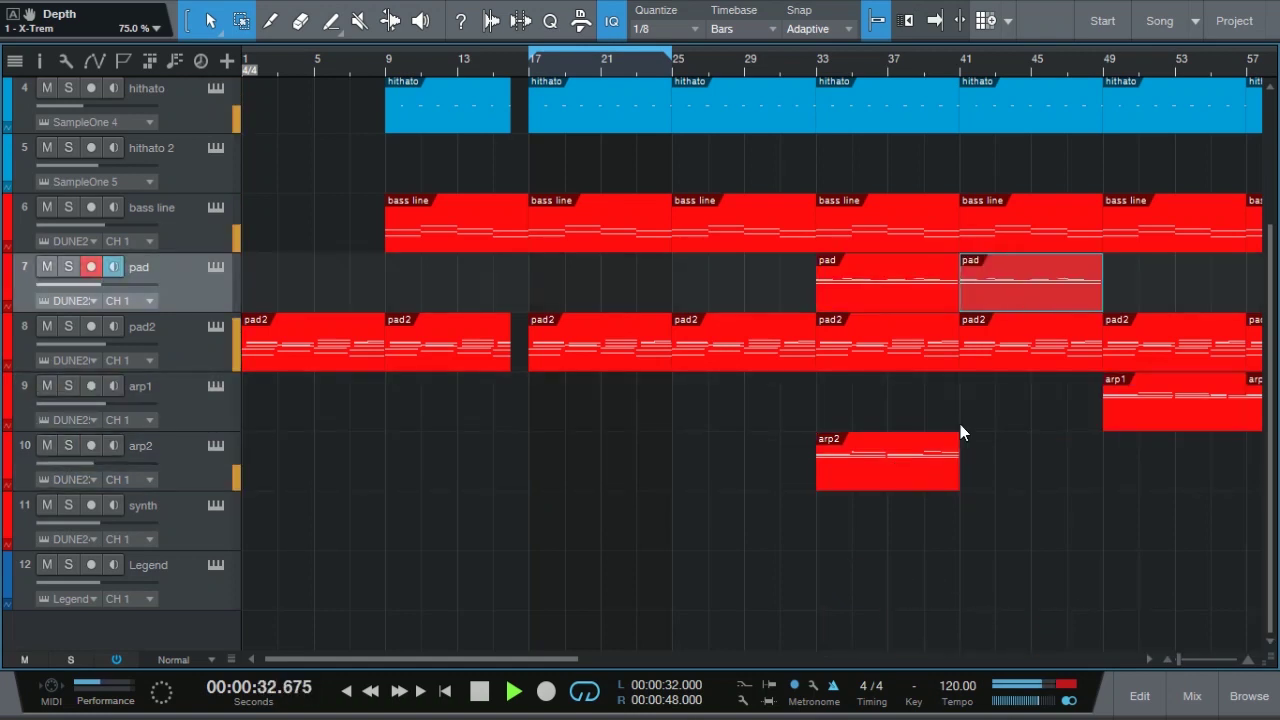
left_click(952, 455)
key("d")
Erase the extra kick note just after 18.4 in the kick part at bar 17, check the part's end and close the note editor.
scroll(386, 337, "up", 3)
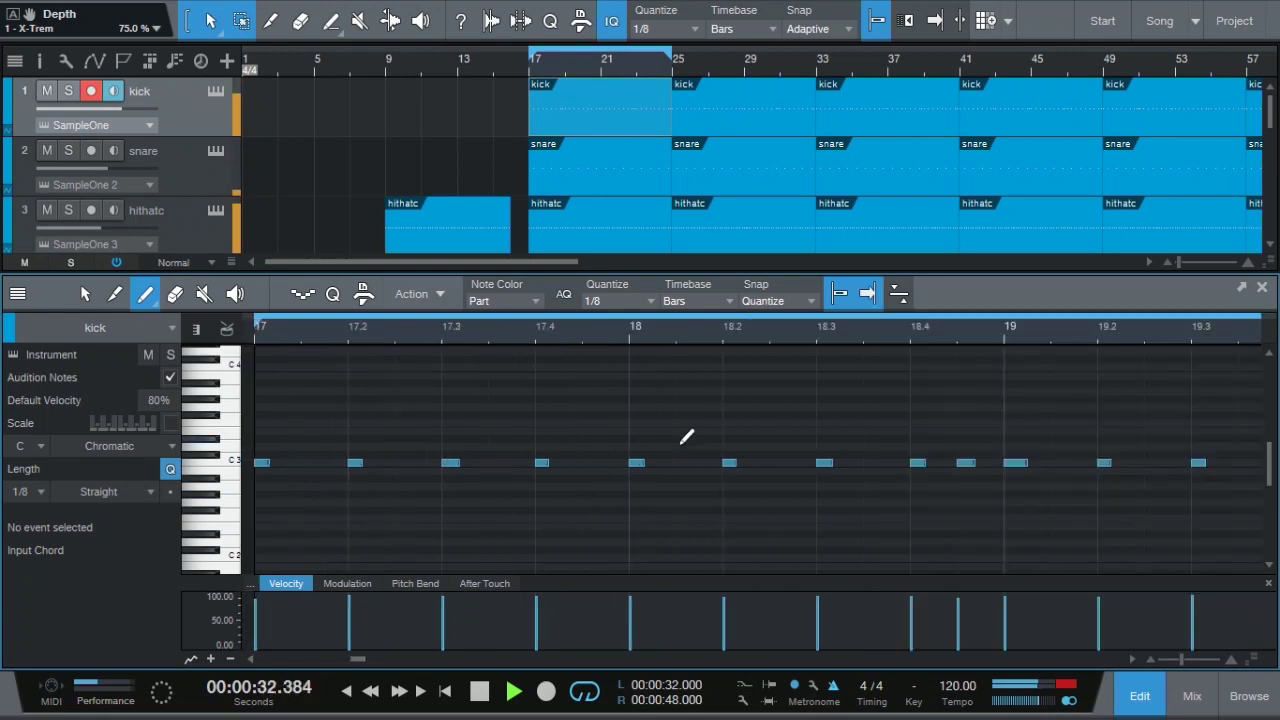
left_click(712, 462)
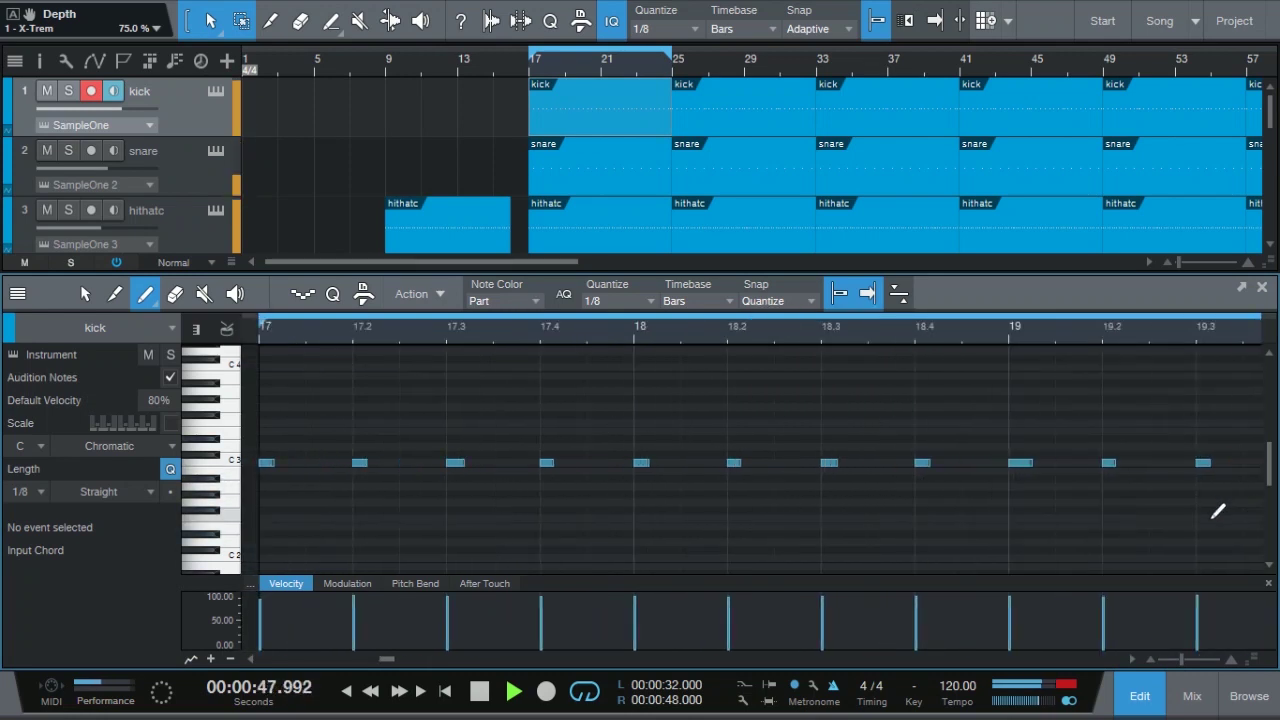
left_click_drag(360, 659, 389, 656)
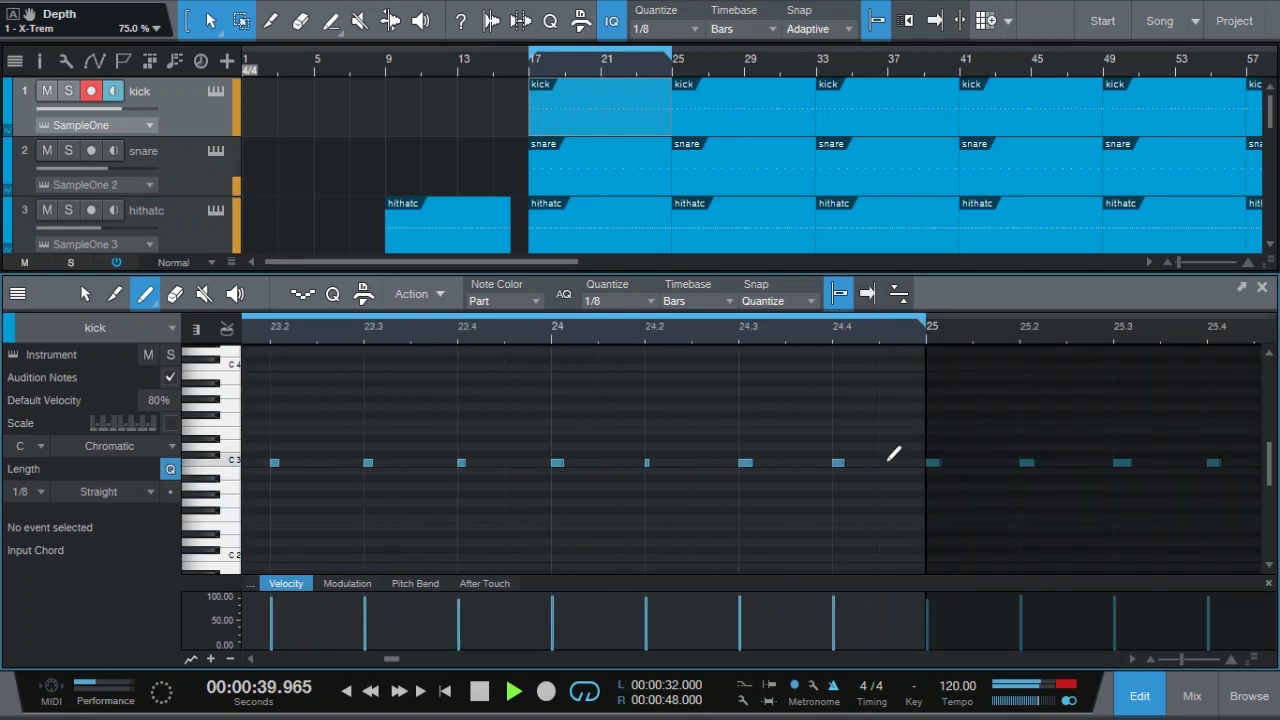
key("F2")
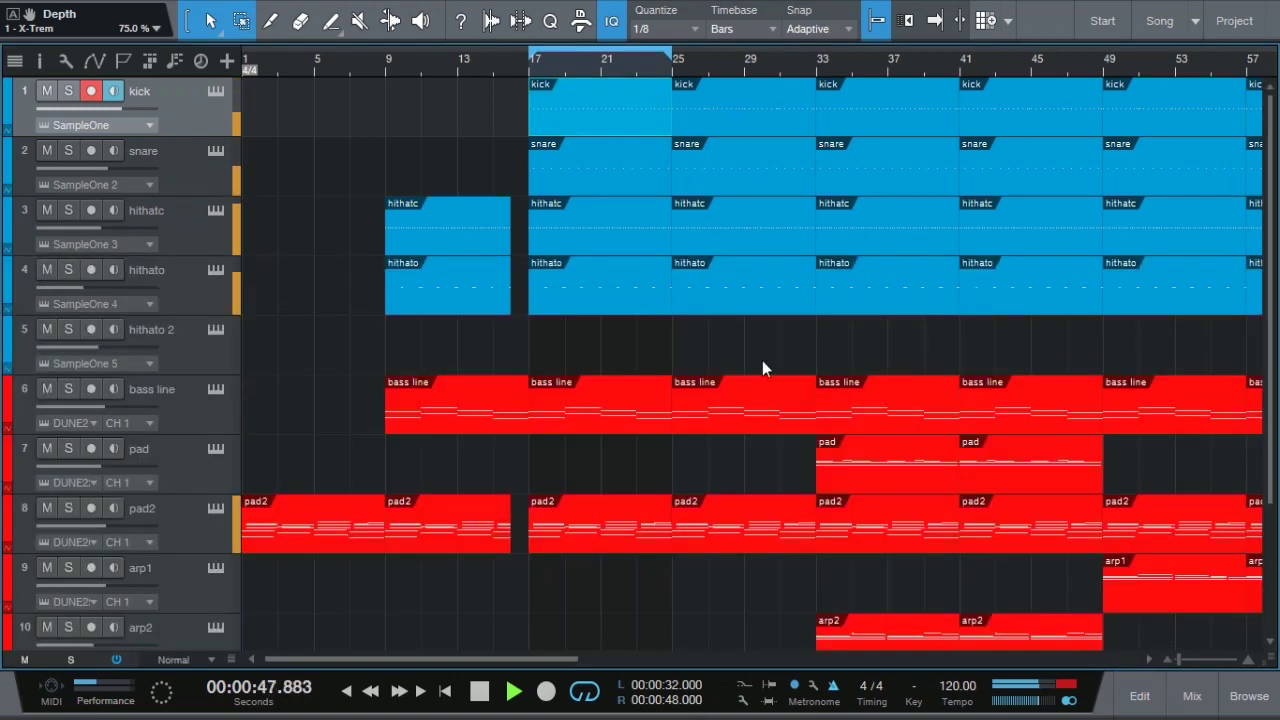
Replace the kick parts from bar 25 onward with copies of the edited kick part at bar 17.
left_click(763, 110)
key("Delete")
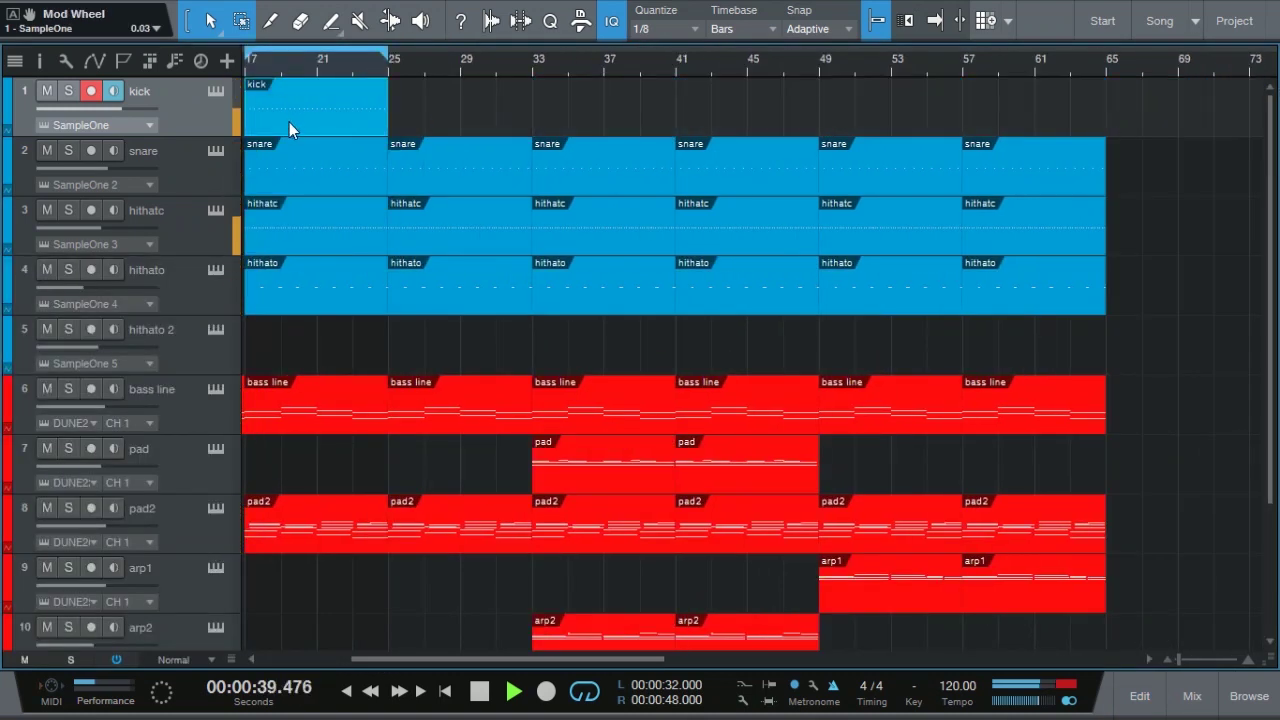
mouse_move(289, 122)
left_mouse_down()
mouse_move(435, 108)
mouse_move(691, 126)
mouse_move(983, 118)
left_mouse_up()
Record a tom fill on the hithato 2 track from bar 15 to bar 17.
scroll(574, 605, "down", 2)
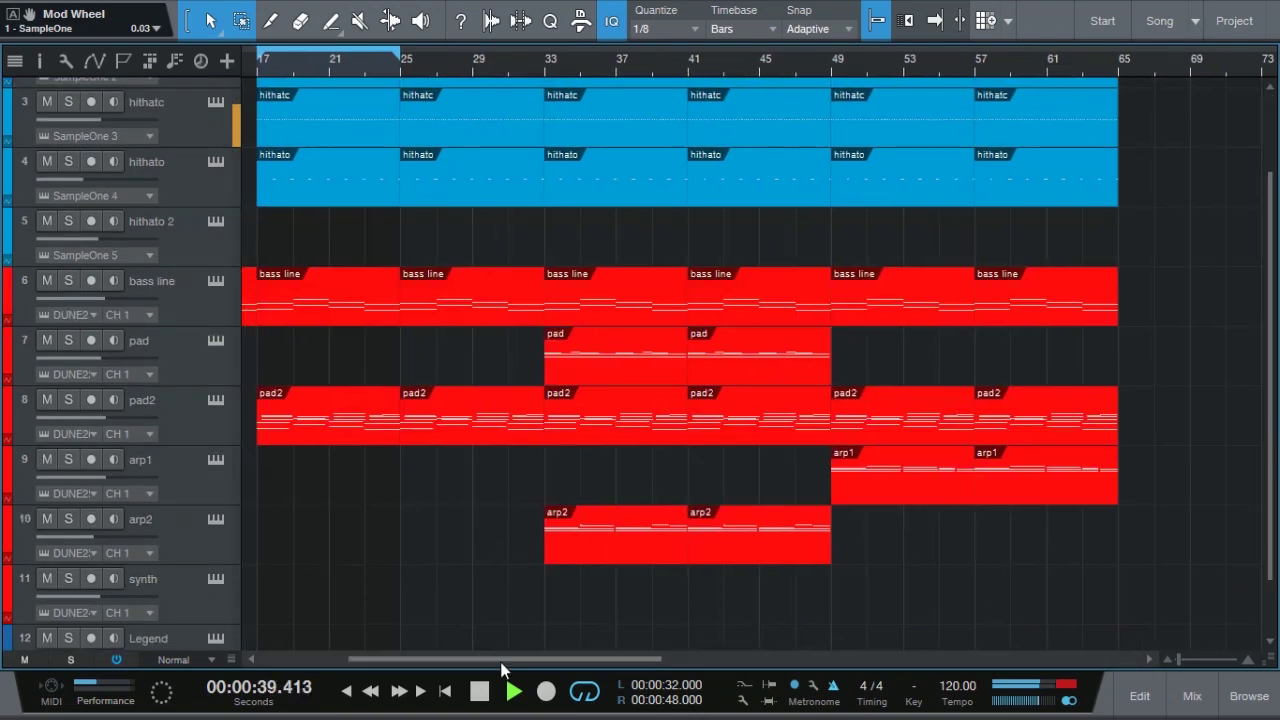
left_click_drag(502, 661, 418, 661)
scroll(297, 423, "down", 1)
left_click(212, 534)
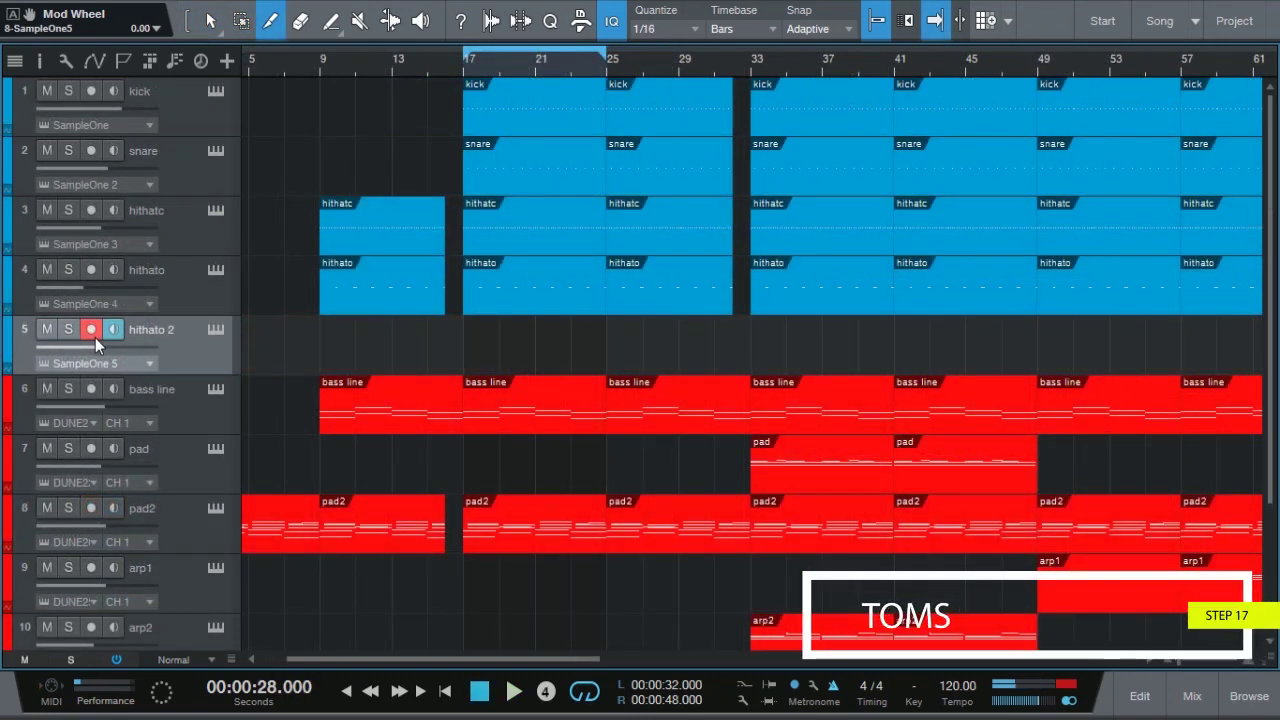
key("KP_Multiply")
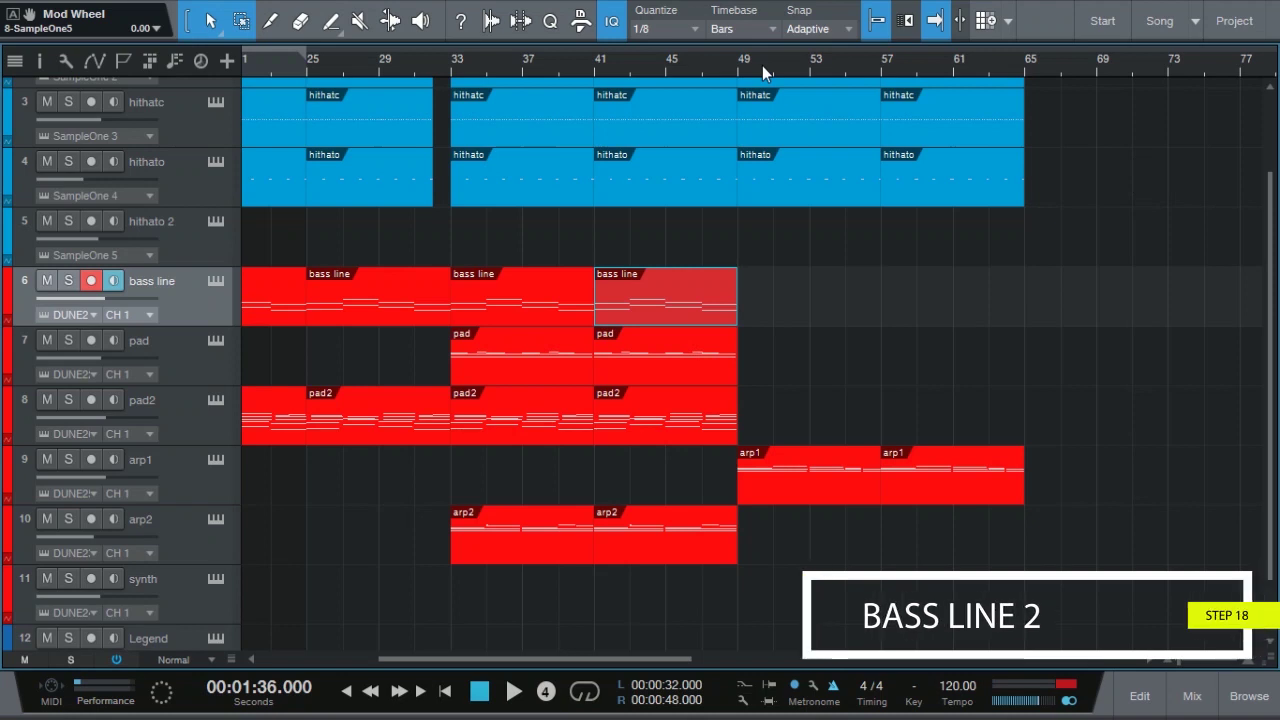
Record a second bass line part on the bass line track from bar 49 to bar 57.
key("KP_Multiply")
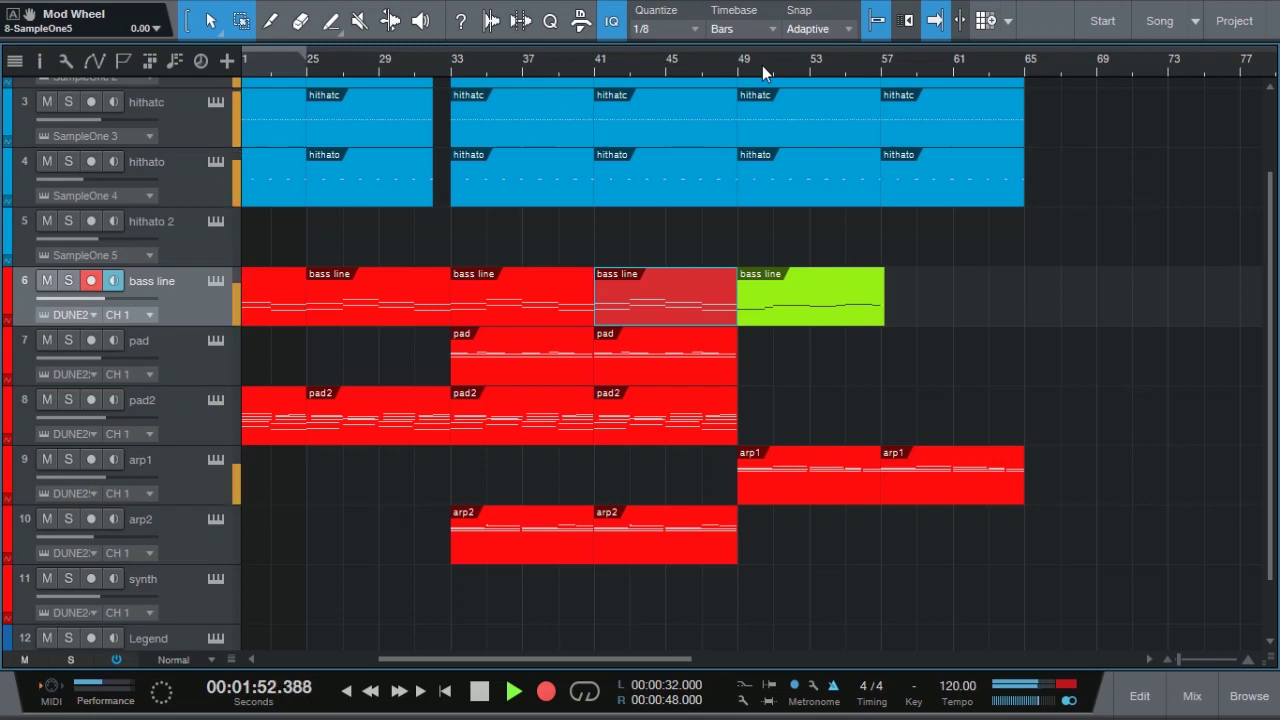
key("space")
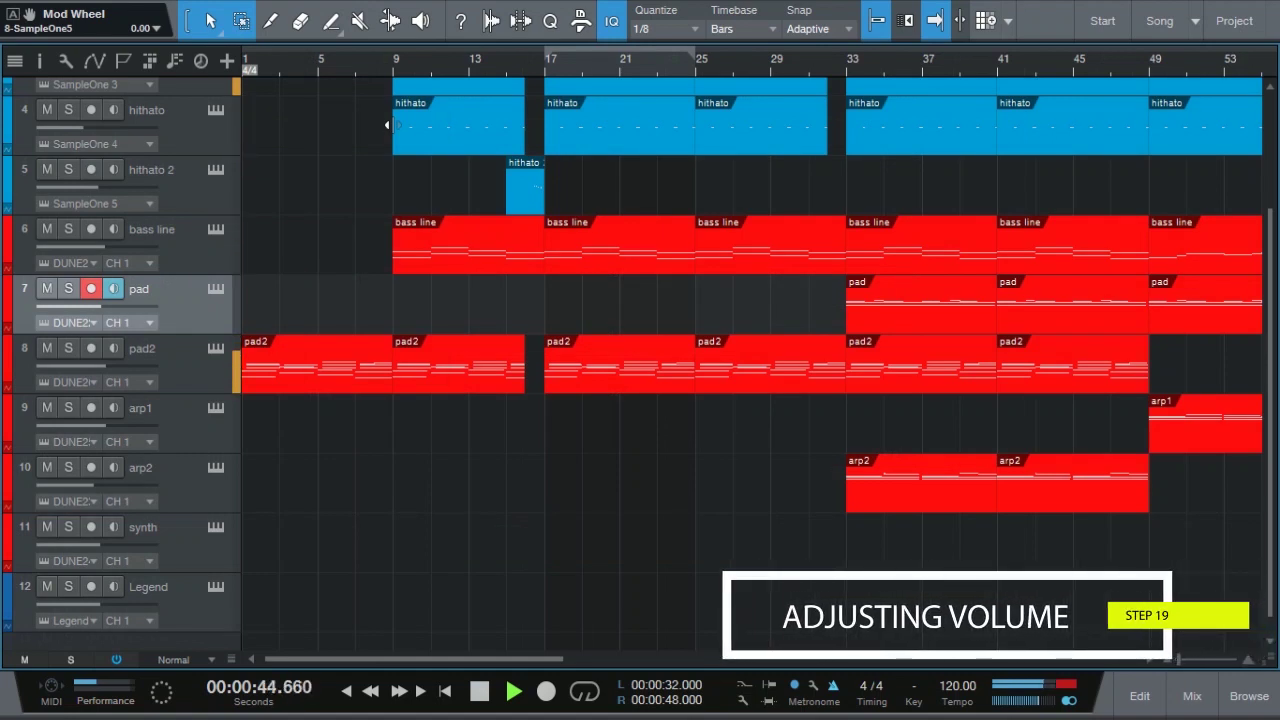
Set the pad2 volume to -10.0 dB and the bass line volume to -8.8 dB, then hide the mixer.
left_click(1192, 695)
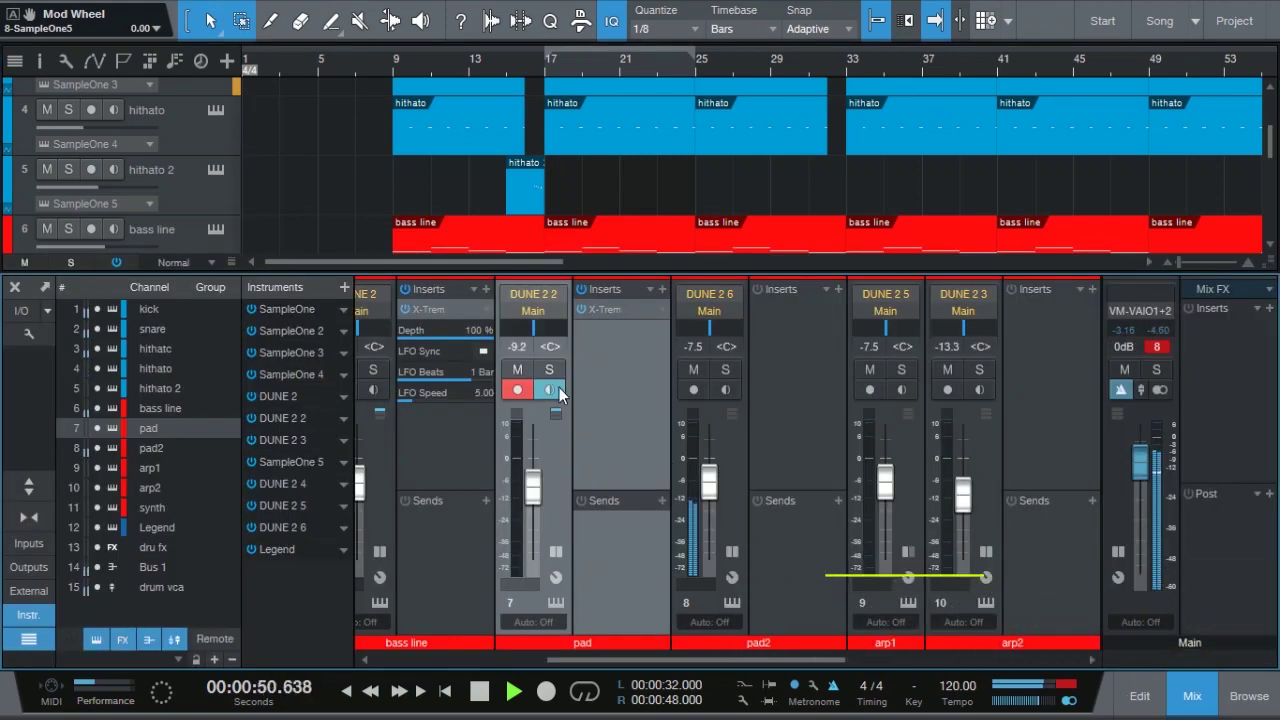
scroll(323, 190, "down", 2)
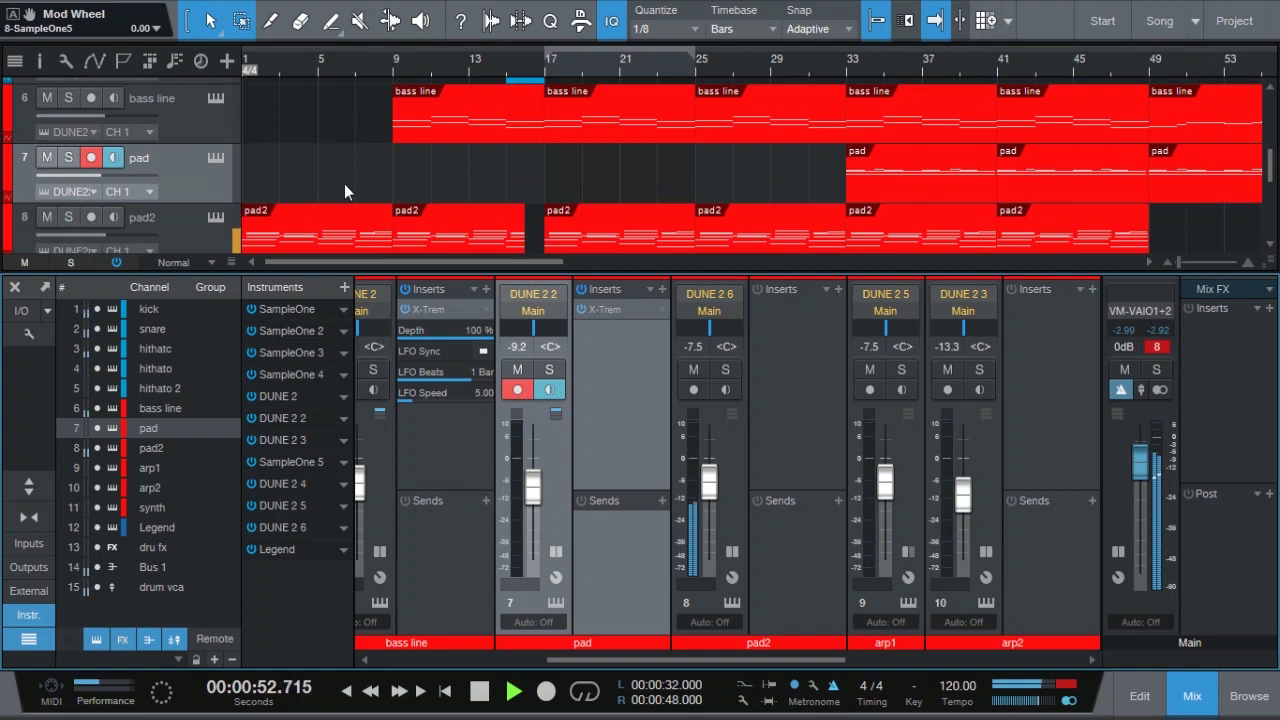
left_click_drag(706, 478, 707, 488)
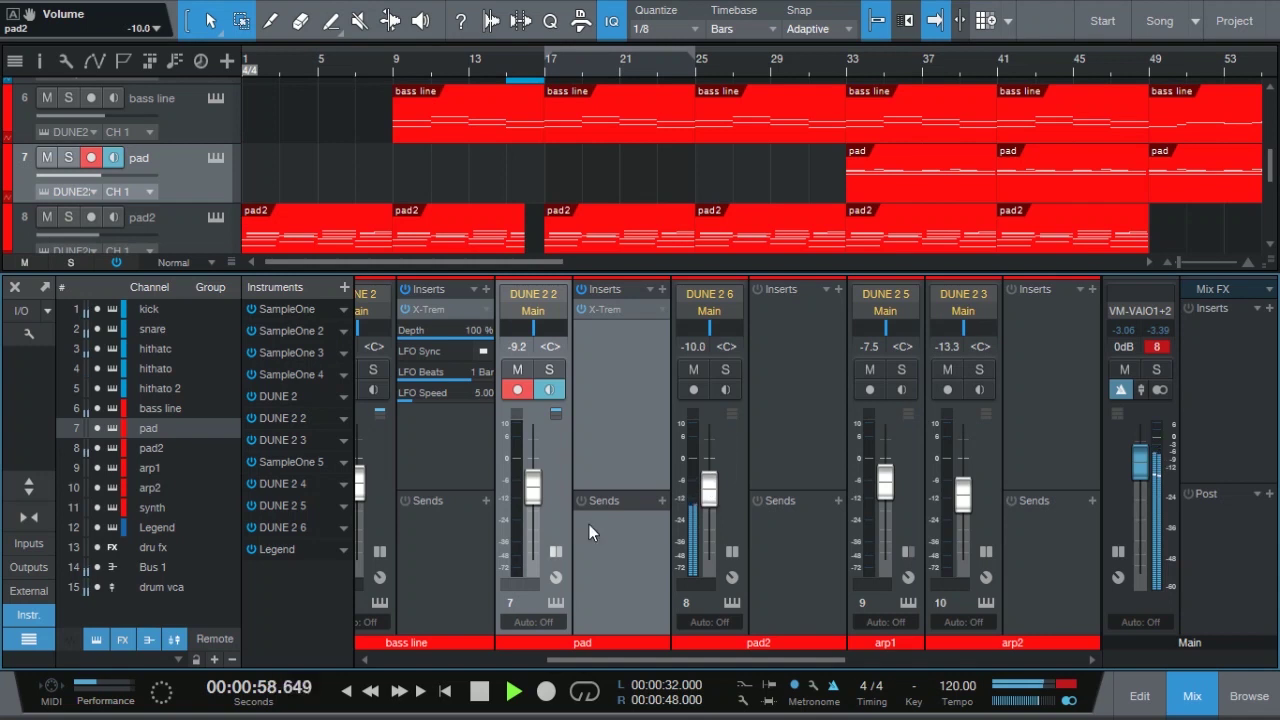
left_click_drag(563, 657, 494, 660)
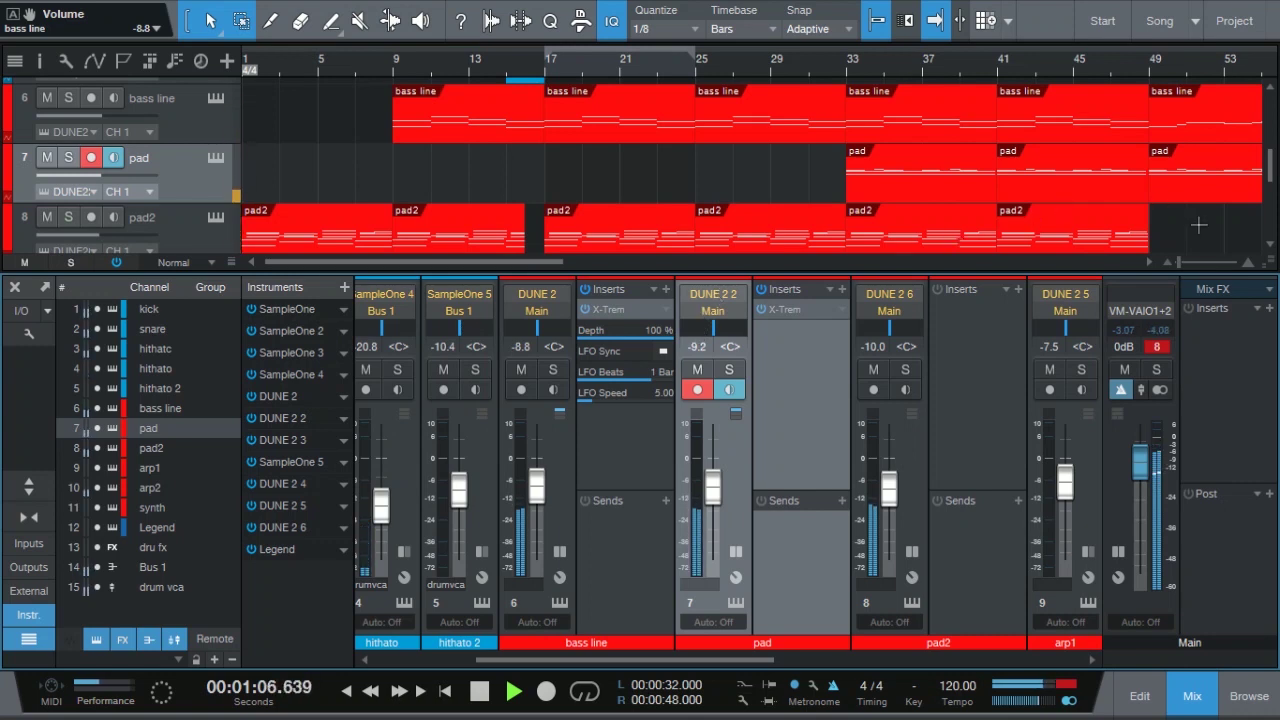
left_click(1190, 682)
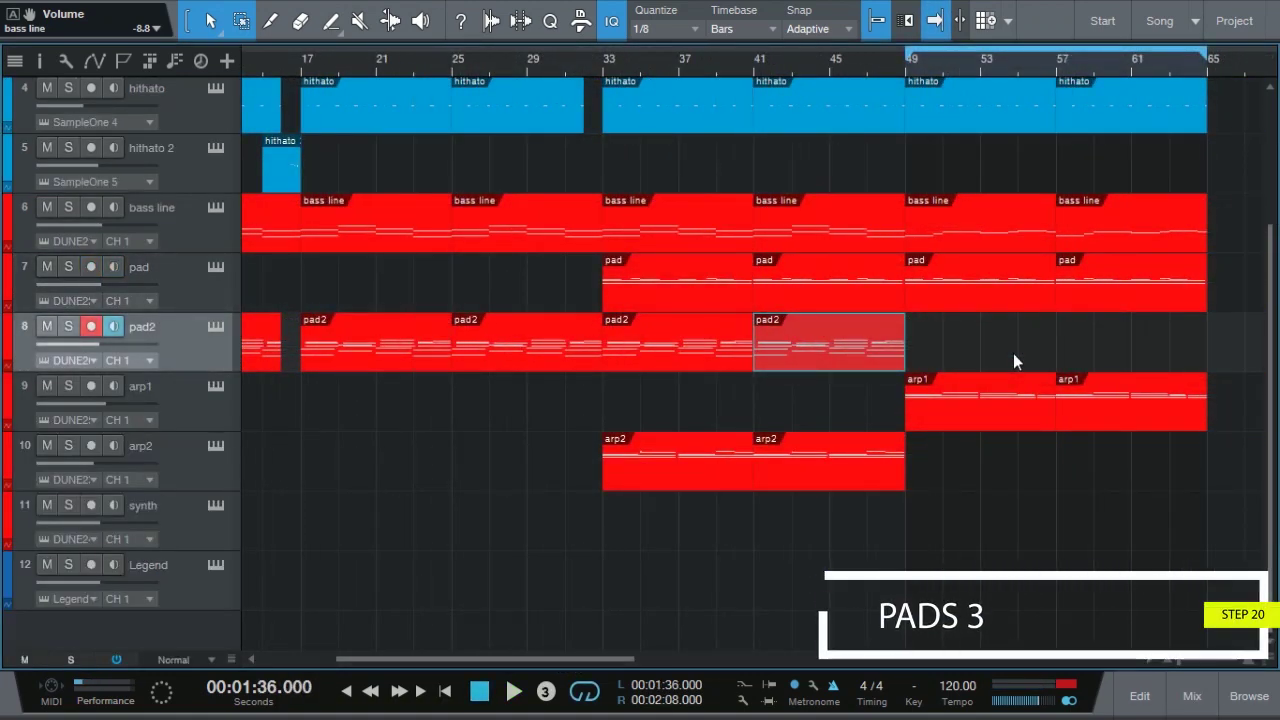
Record a new chord part on the pad2 track from bar 49 to bar 57.
key("KP_Multiply")
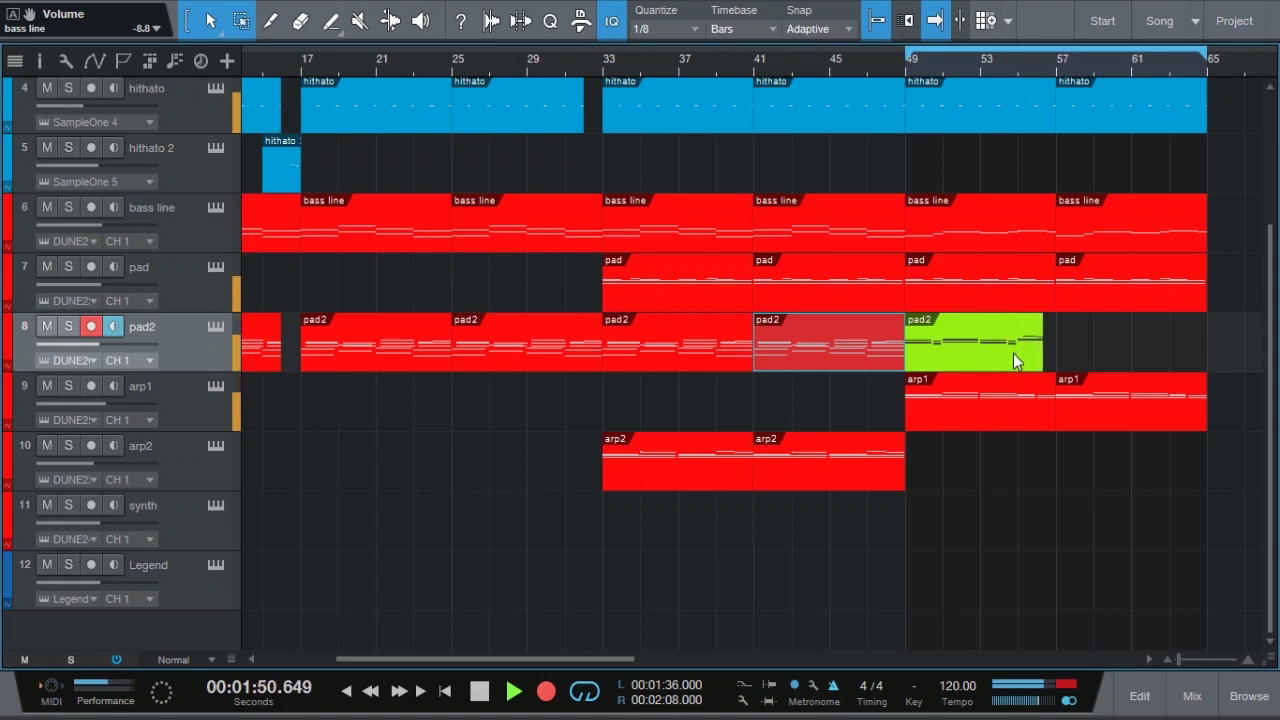
key("space")
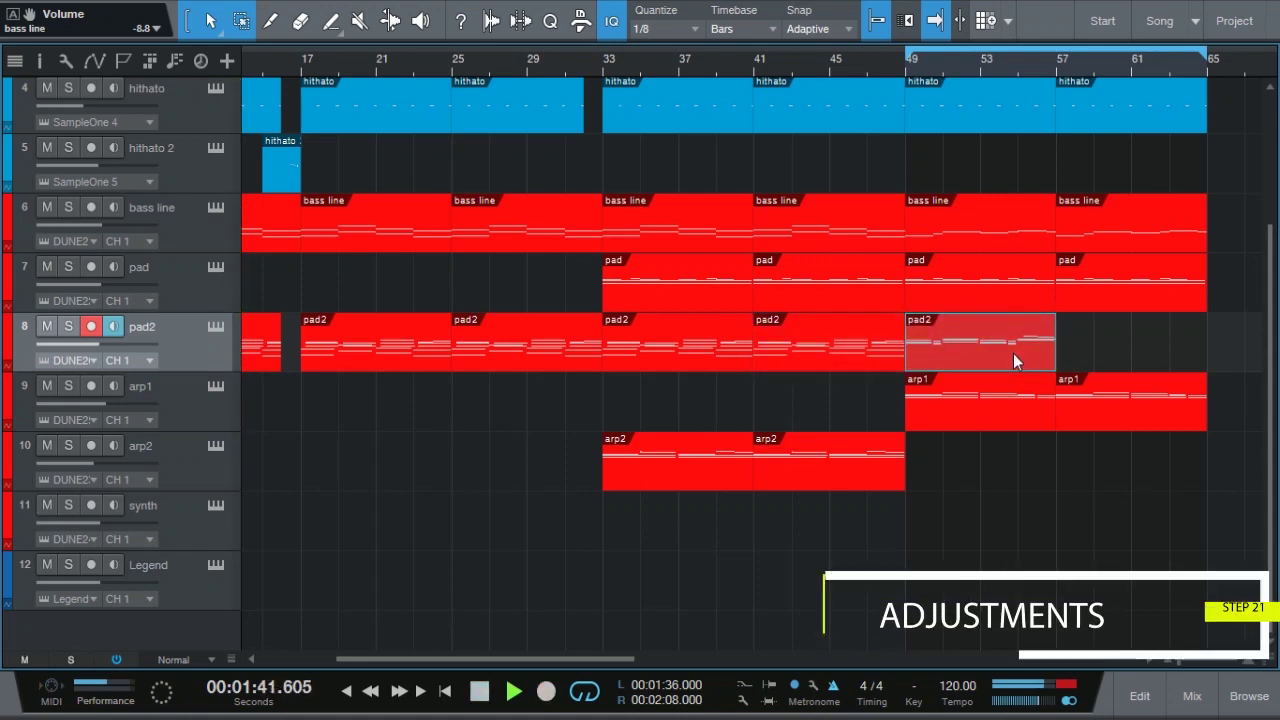
In the pad2 part at bar 49, extend the F4 note at 55.2 to start at bar 55 and play the loop back.
double_click(1013, 353)
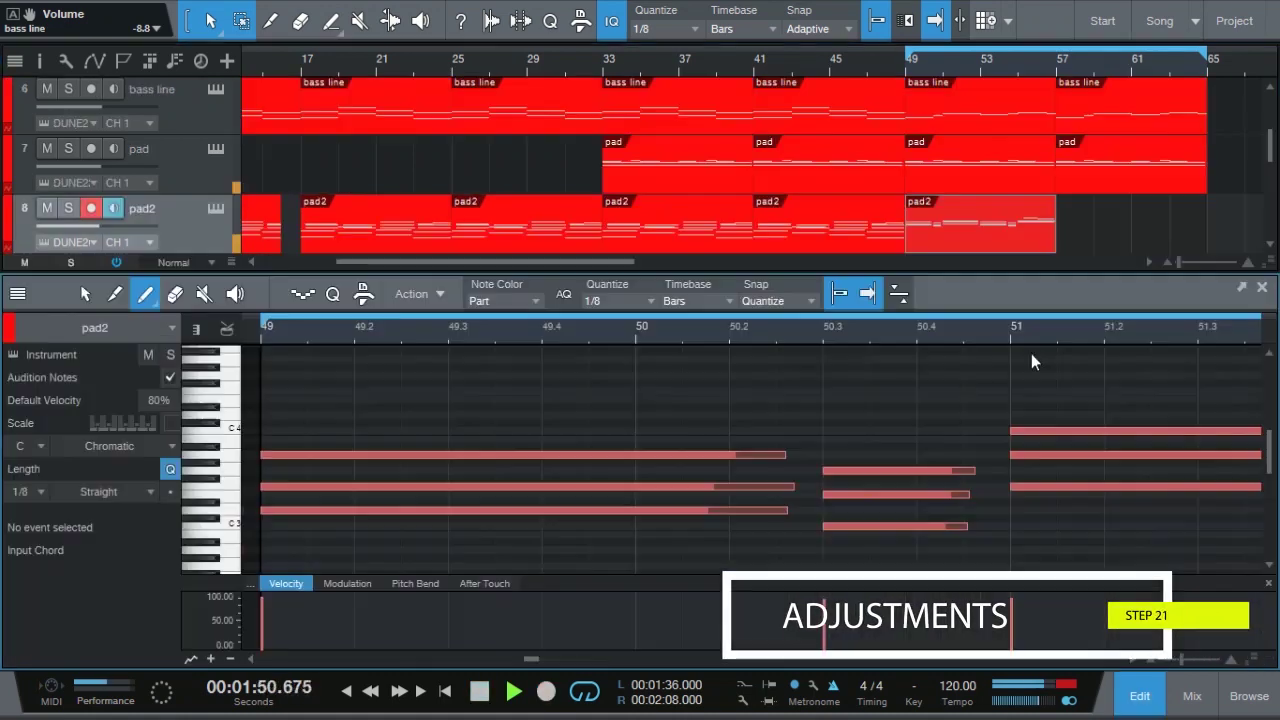
key("space")
scroll(700, 460, "right", 10)
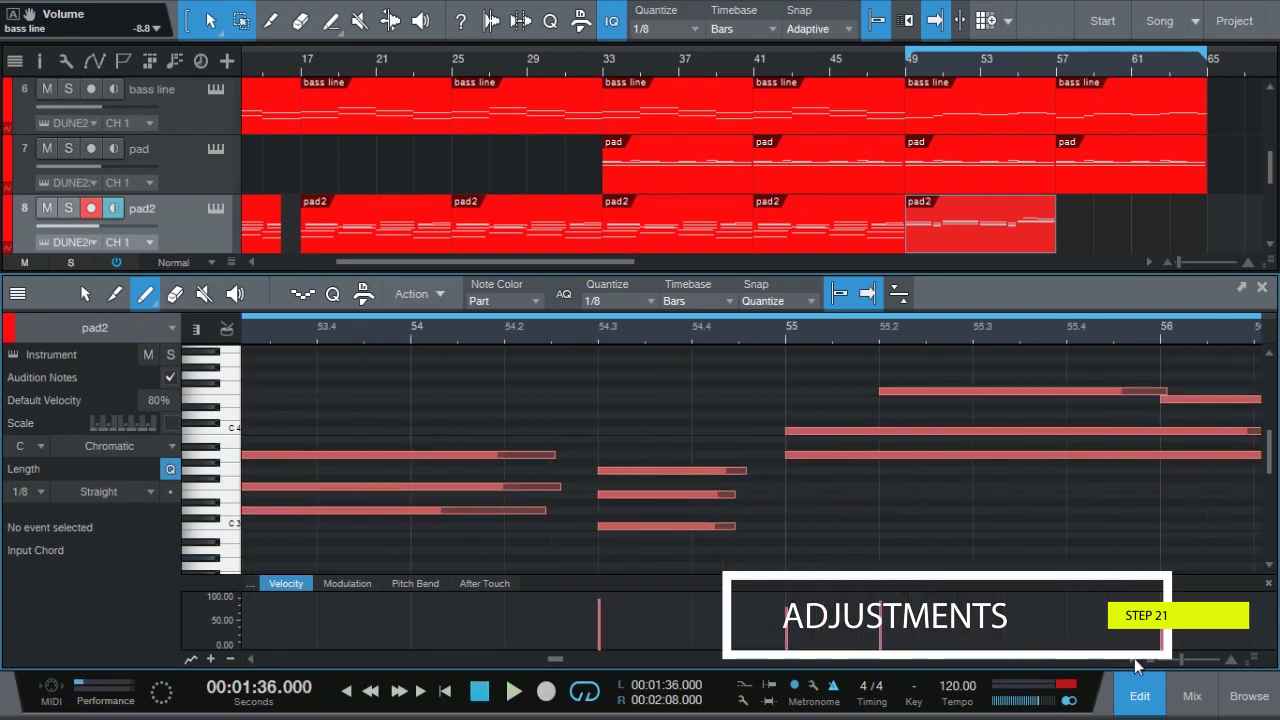
left_click_drag(652, 390, 560, 390)
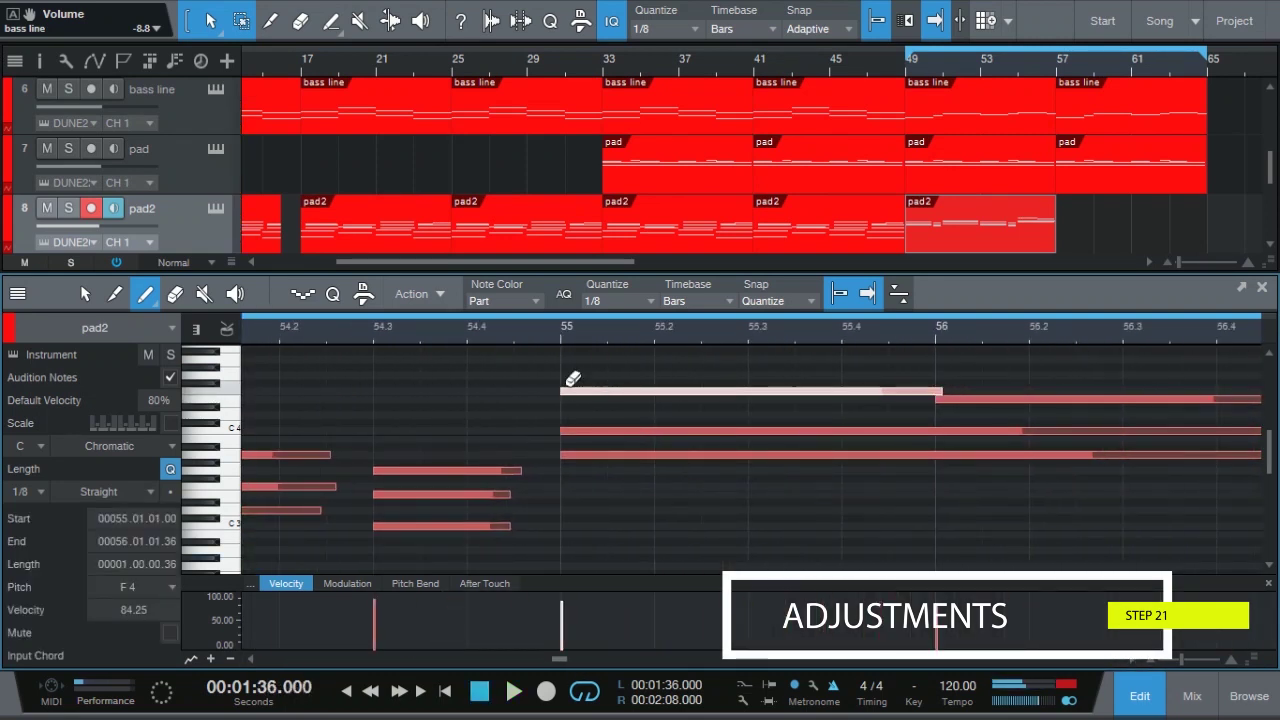
key("space")
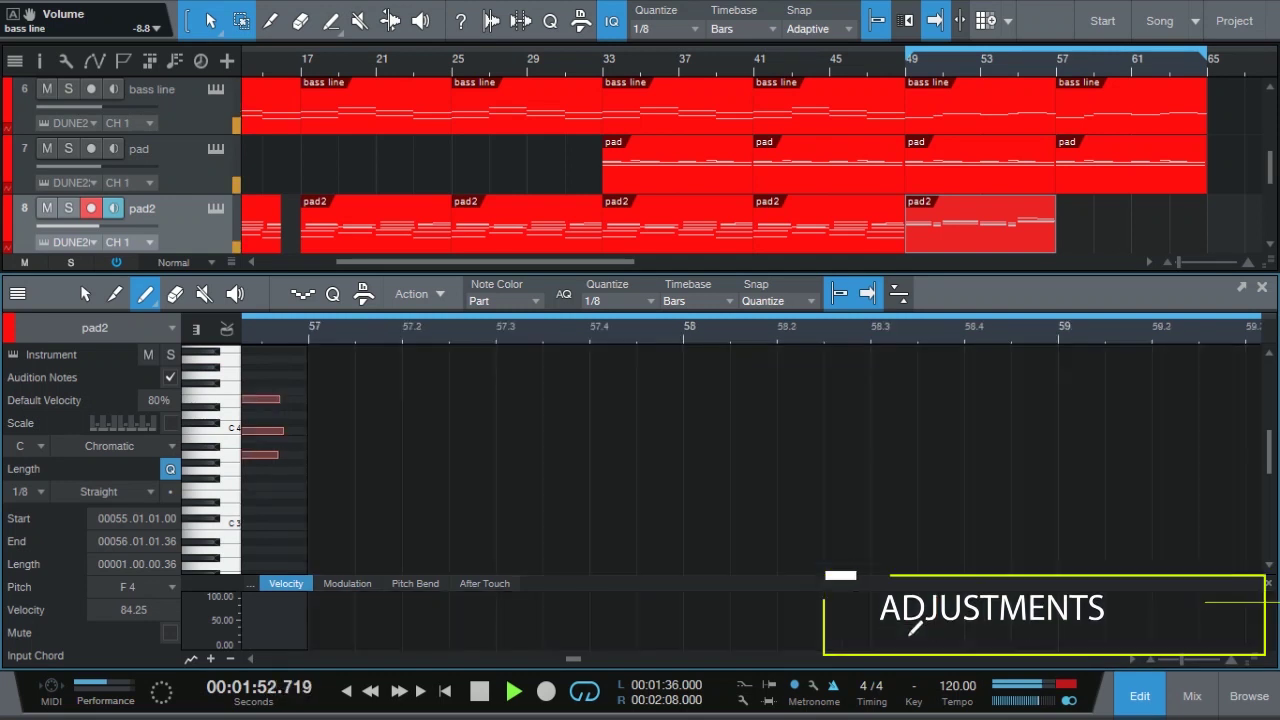
key("space")
key("space")
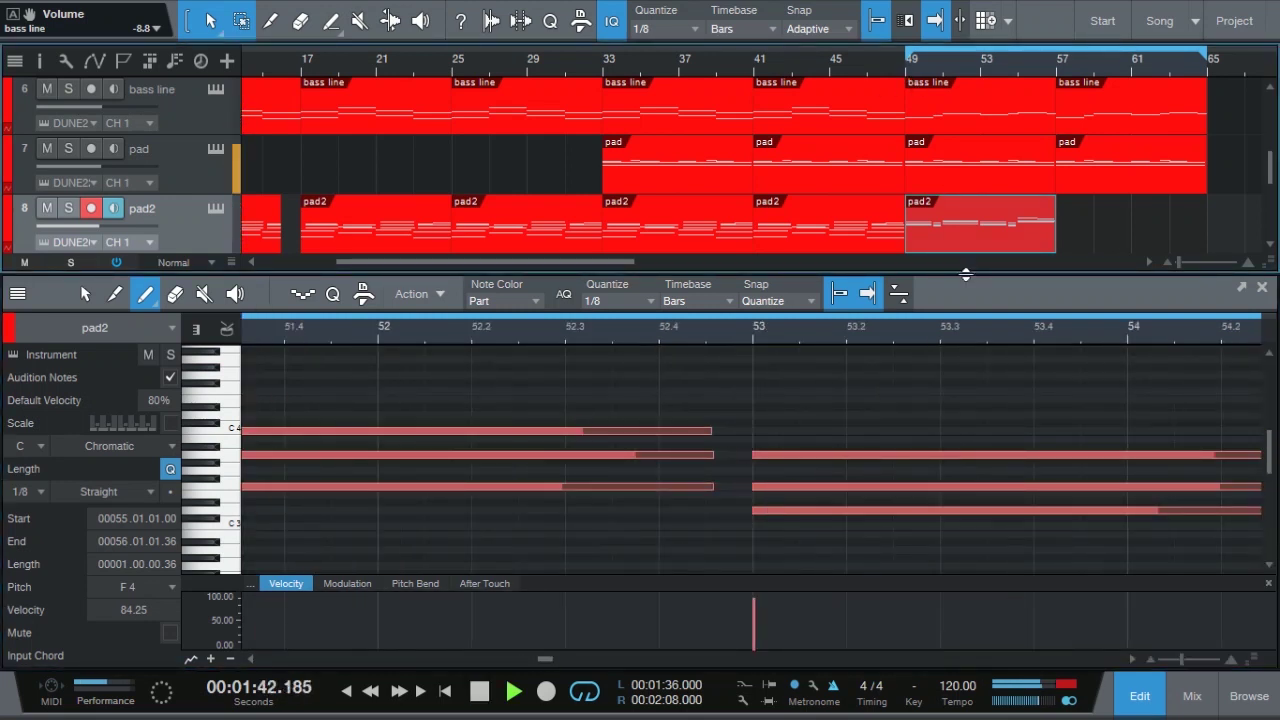
Stop playback, place a copy of the bar 49 pad2 part at bar 57, and close the note editor.
key("space")
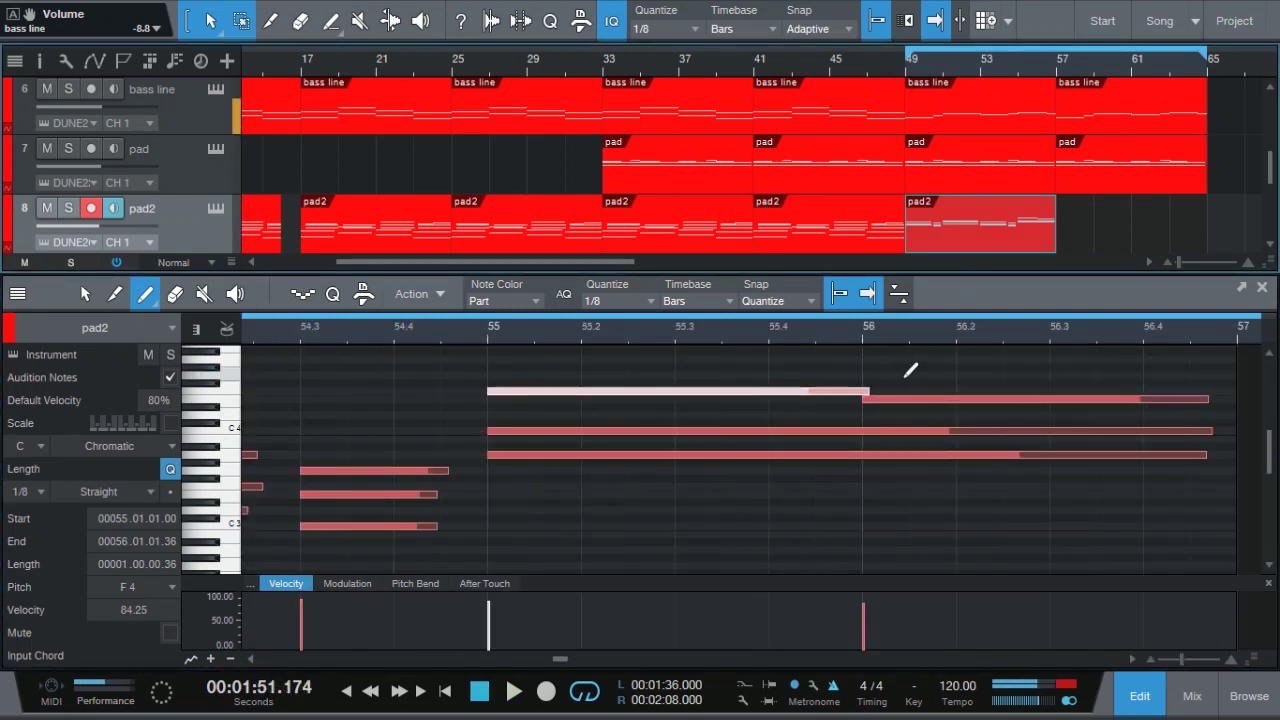
left_click(1075, 235)
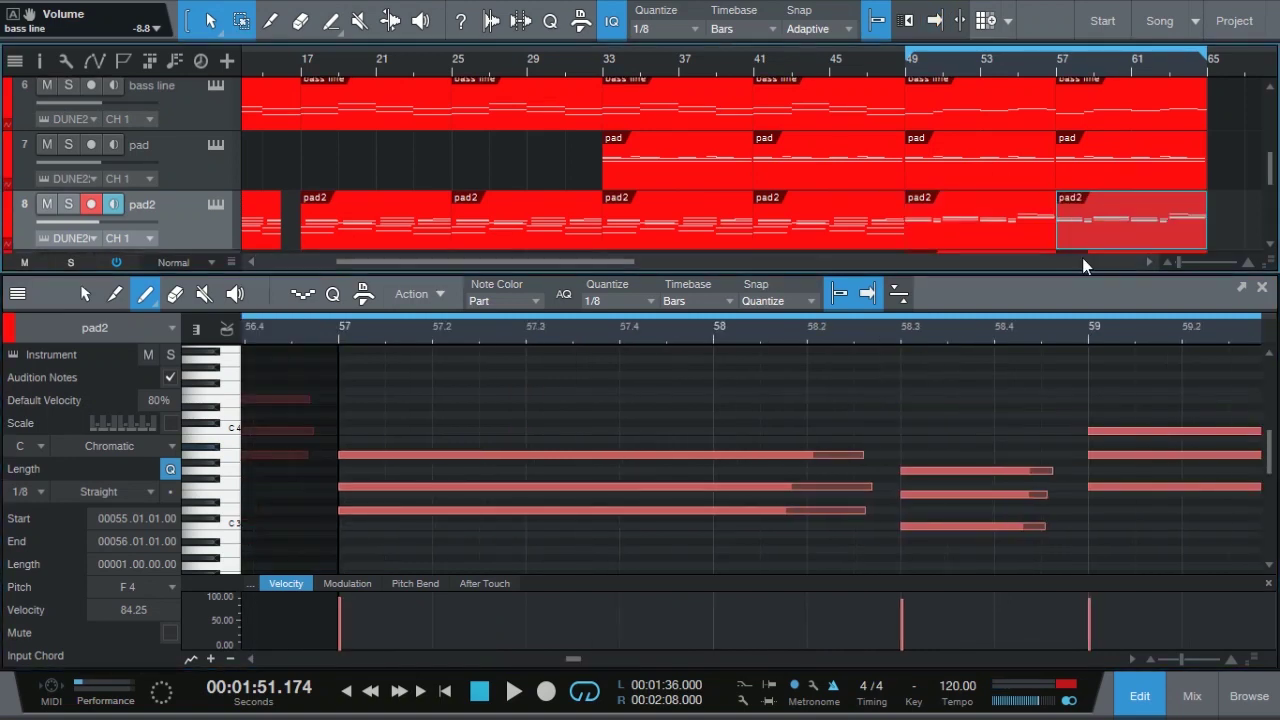
scroll(1225, 169, "down", 2)
left_click(1148, 702)
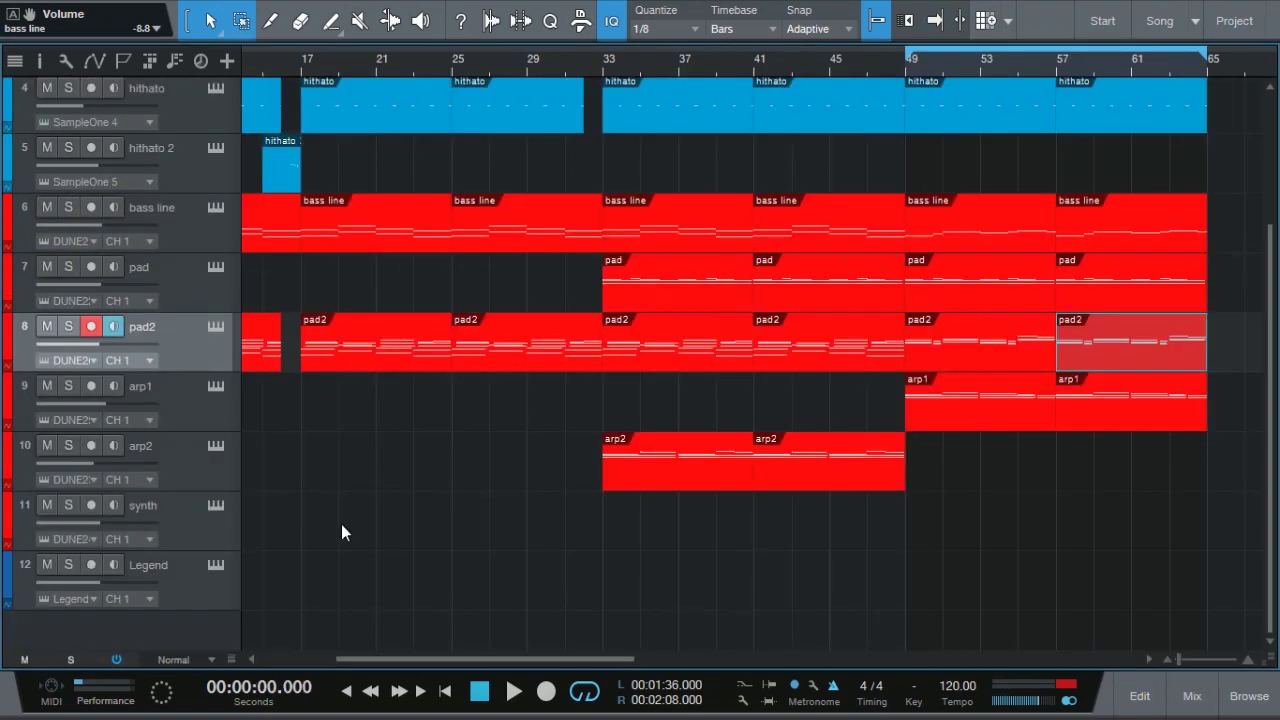
Play the arrangement back and look over the tracks from kick to Legend.
key("f")
key("space")
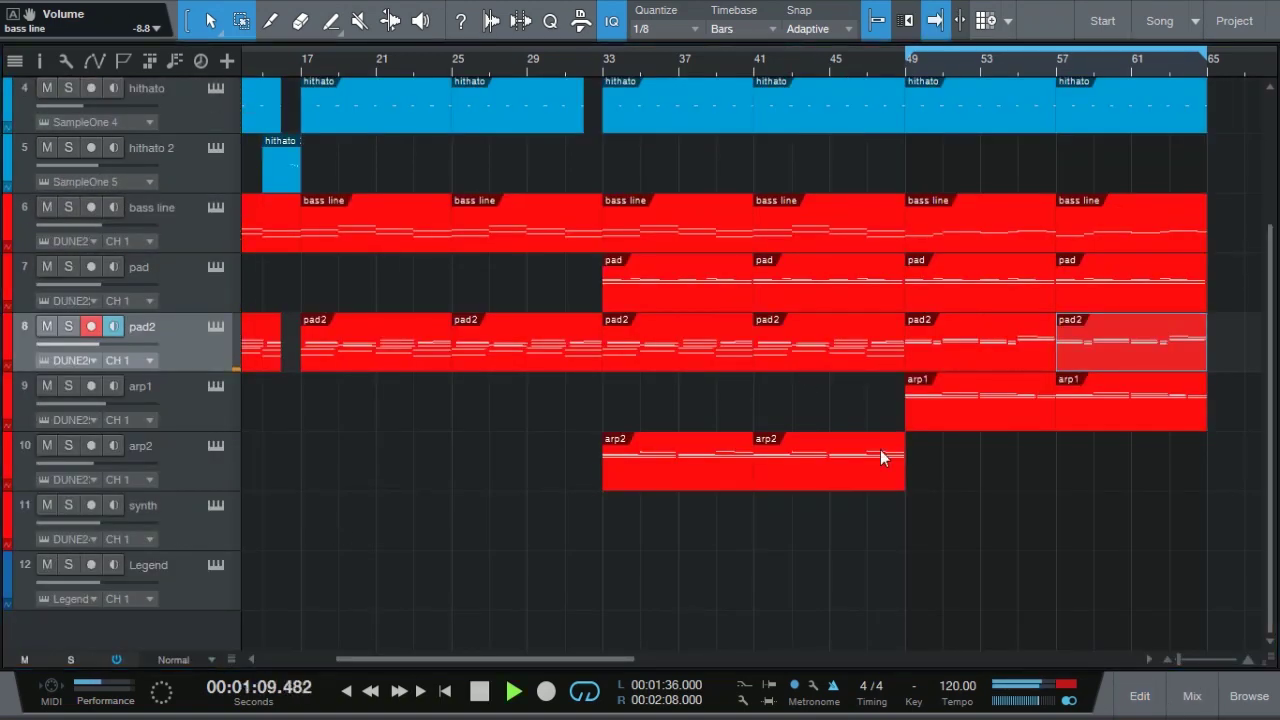
scroll(856, 400, "up", 2)
scroll(560, 532, "down", 2)
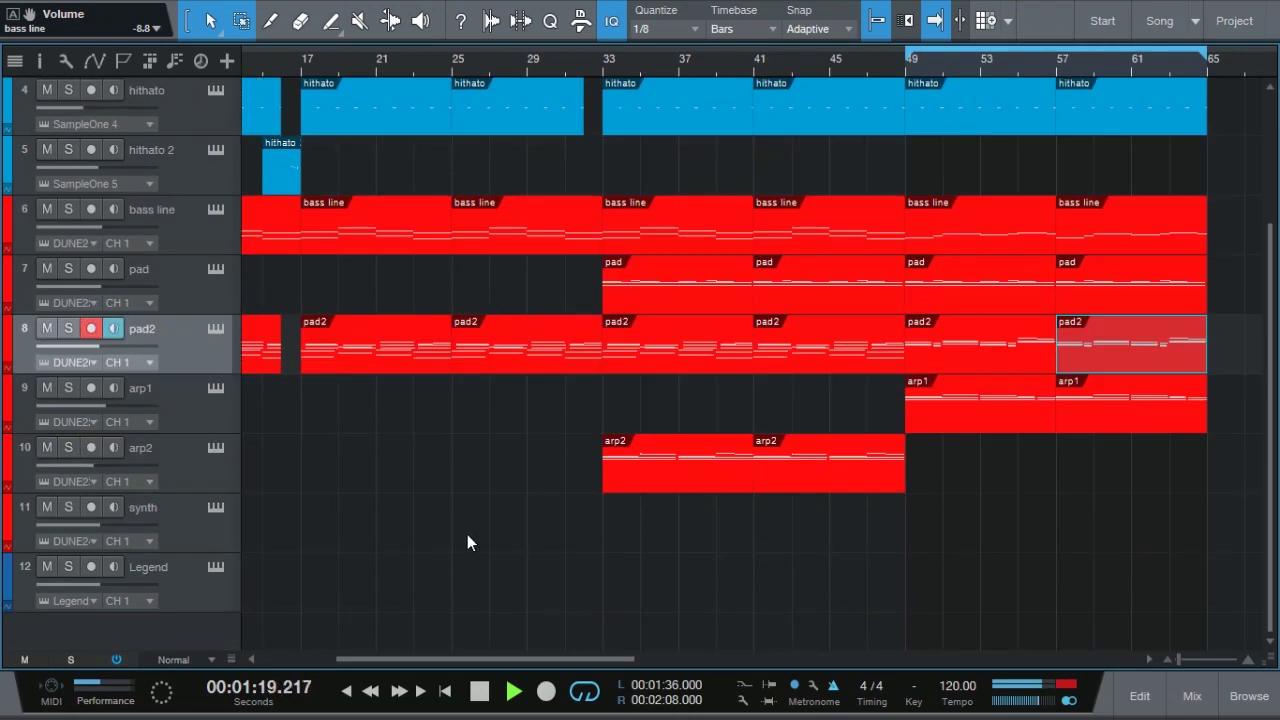
Copy the bass line, pad and pad2 parts of bars 33 to 49 to bar 65.
left_click_drag(506, 659, 593, 659)
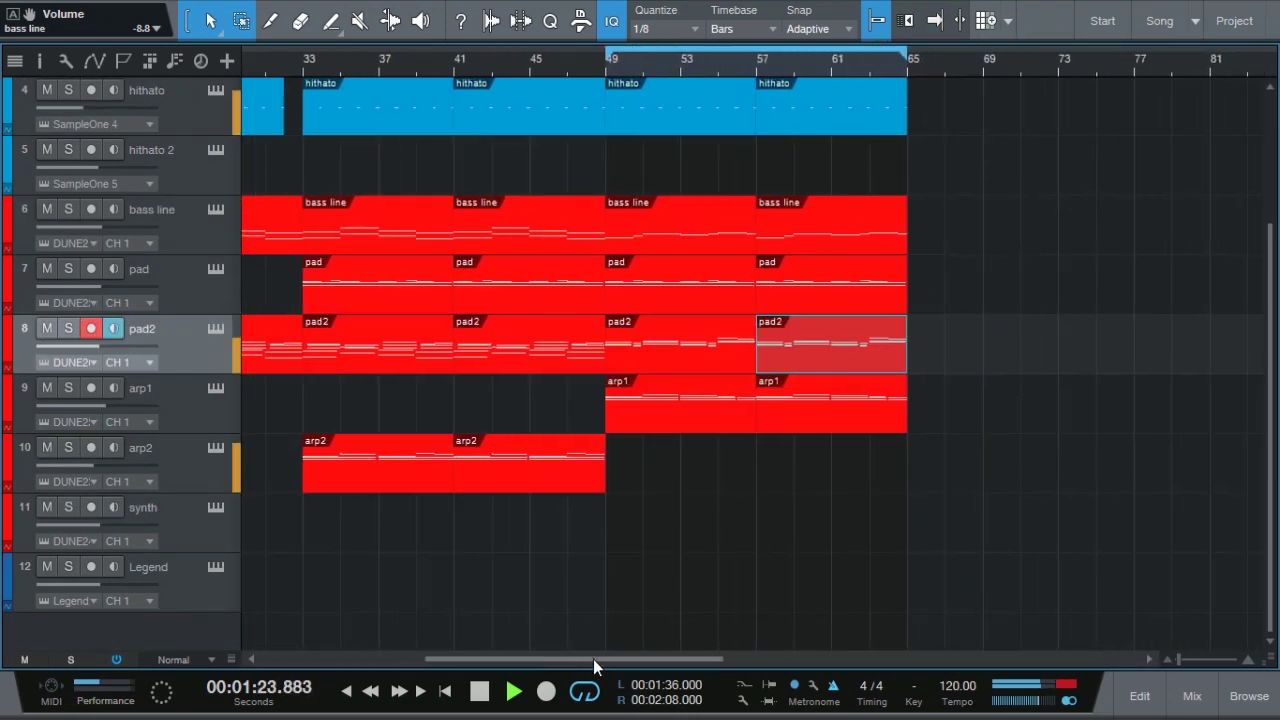
left_click(595, 180)
left_click_drag(310, 345, 481, 303)
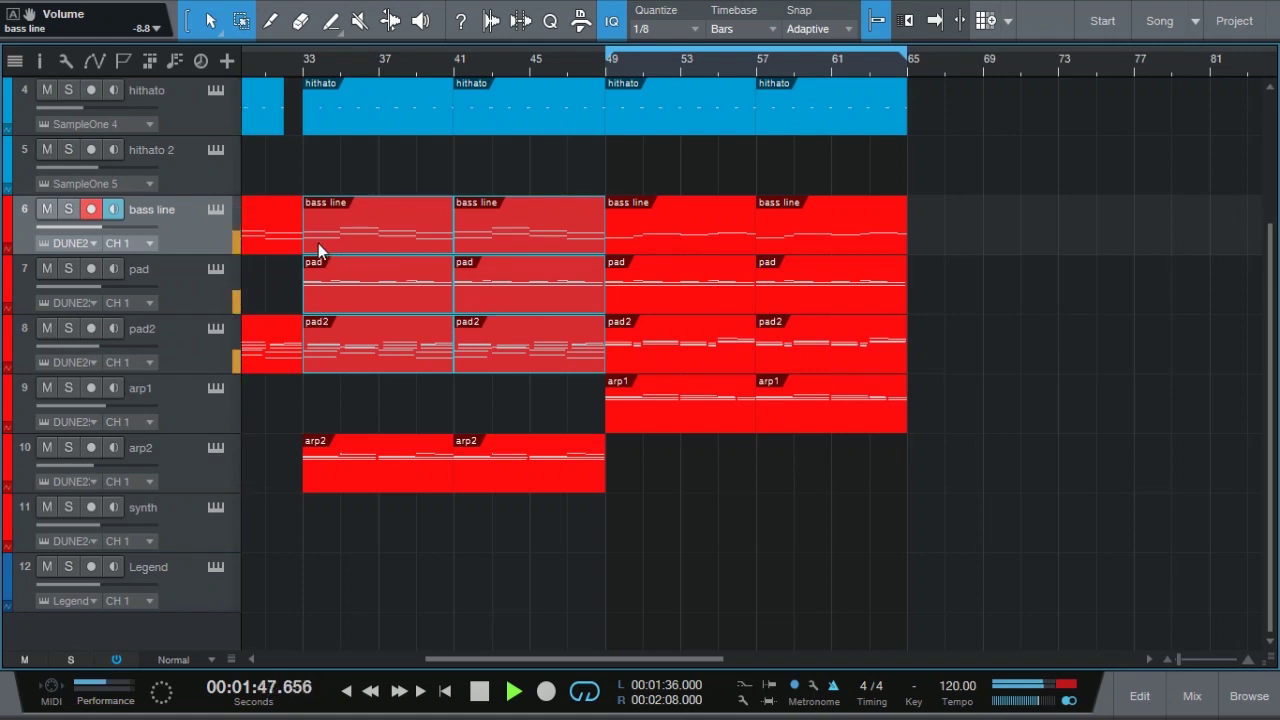
left_click_drag(318, 243, 927, 238)
Copy the kick, snare, hithatc and hithato parts of bars 49 to 65 to bar 65.
scroll(808, 234, "up", 3)
left_click(491, 323)
left_click_drag(491, 323, 784, 283)
left_click(1100, 449)
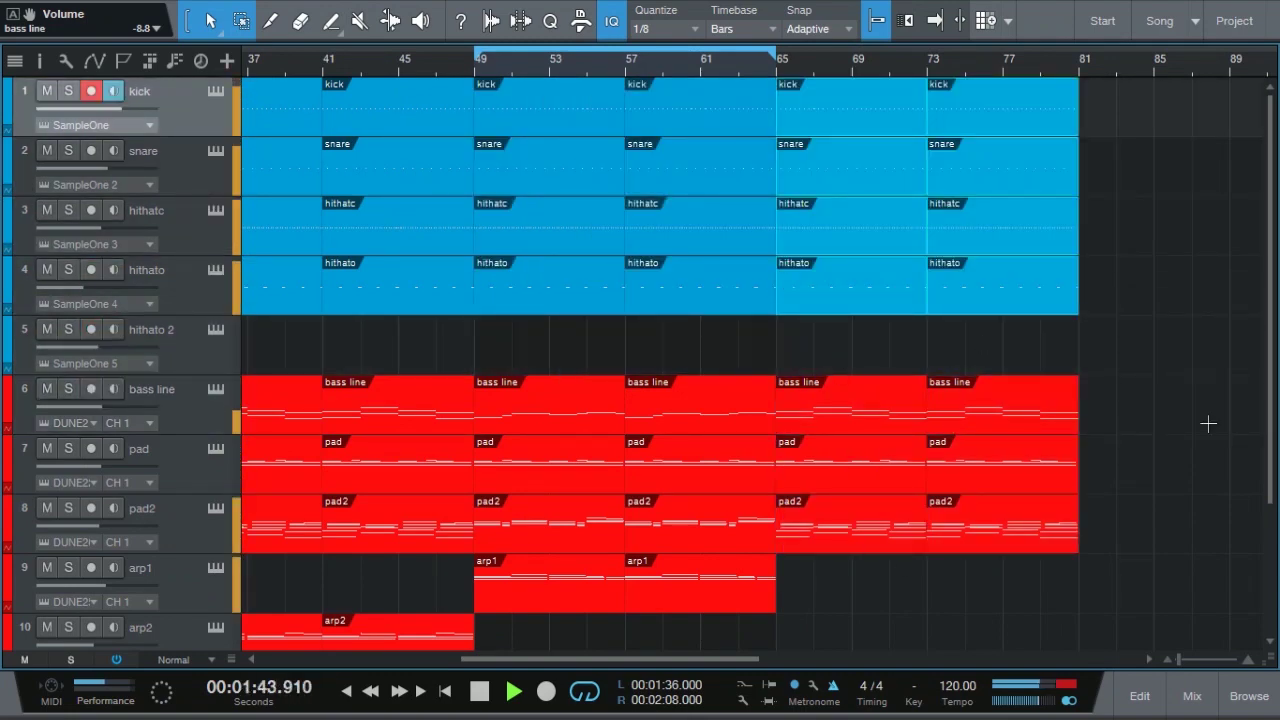
Delete the two pad2 parts between bar 65 and bar 81.
scroll(673, 657, "down", 2)
mouse_move(673, 660)
left_mouse_down()
mouse_move(616, 661)
mouse_move(655, 660)
left_mouse_up()
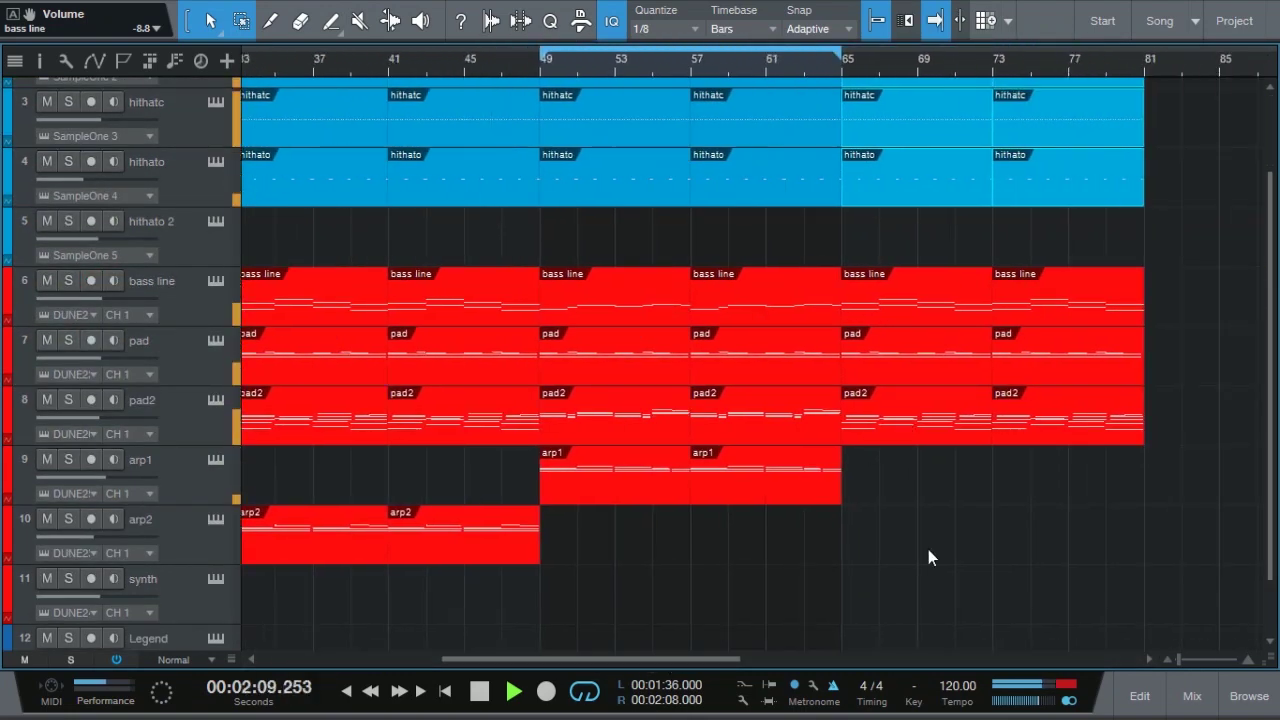
left_click(915, 432)
key("Delete")
key("Delete")
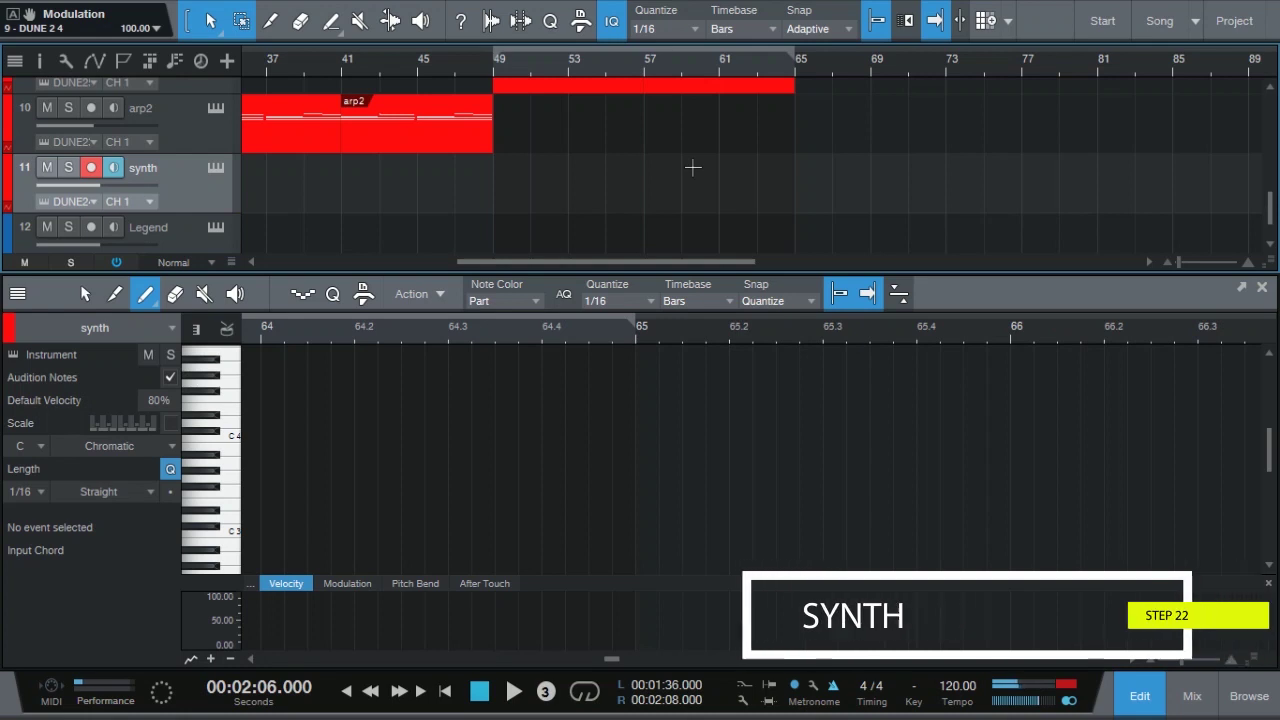
Record a melody part on the synth track from bar 64 to bar 81.
key("KP_Multiply")
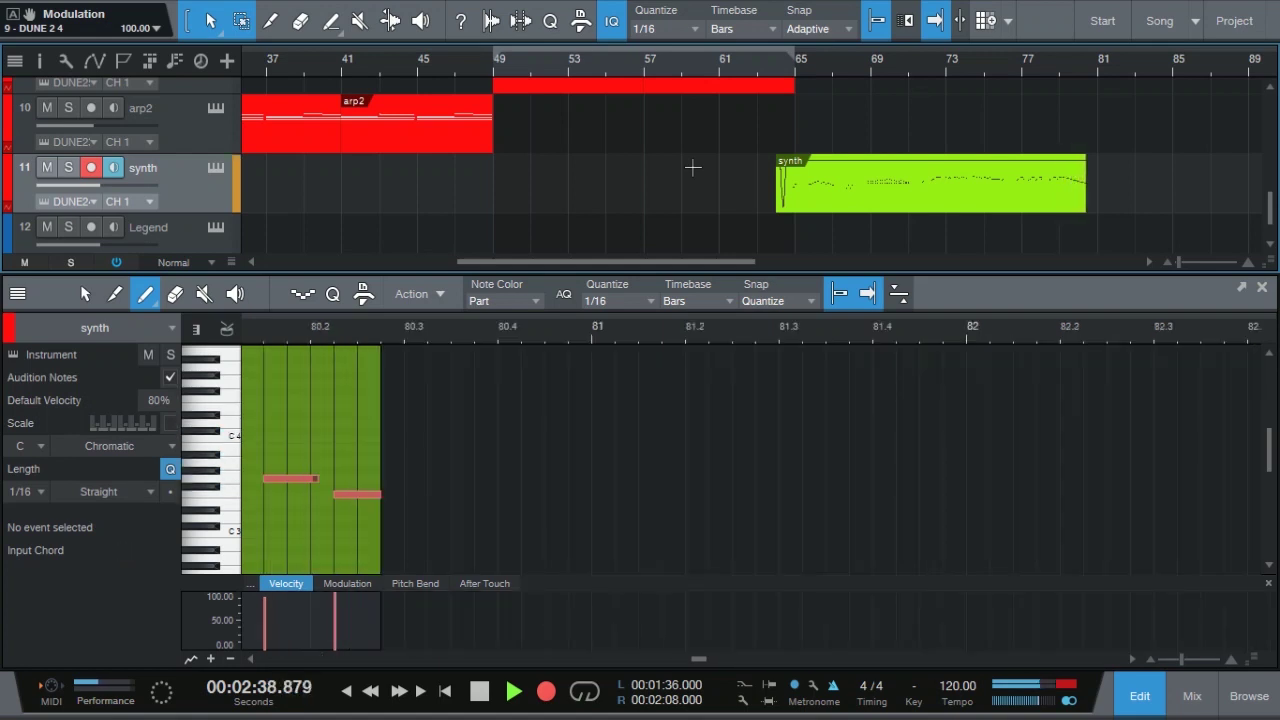
key("space")
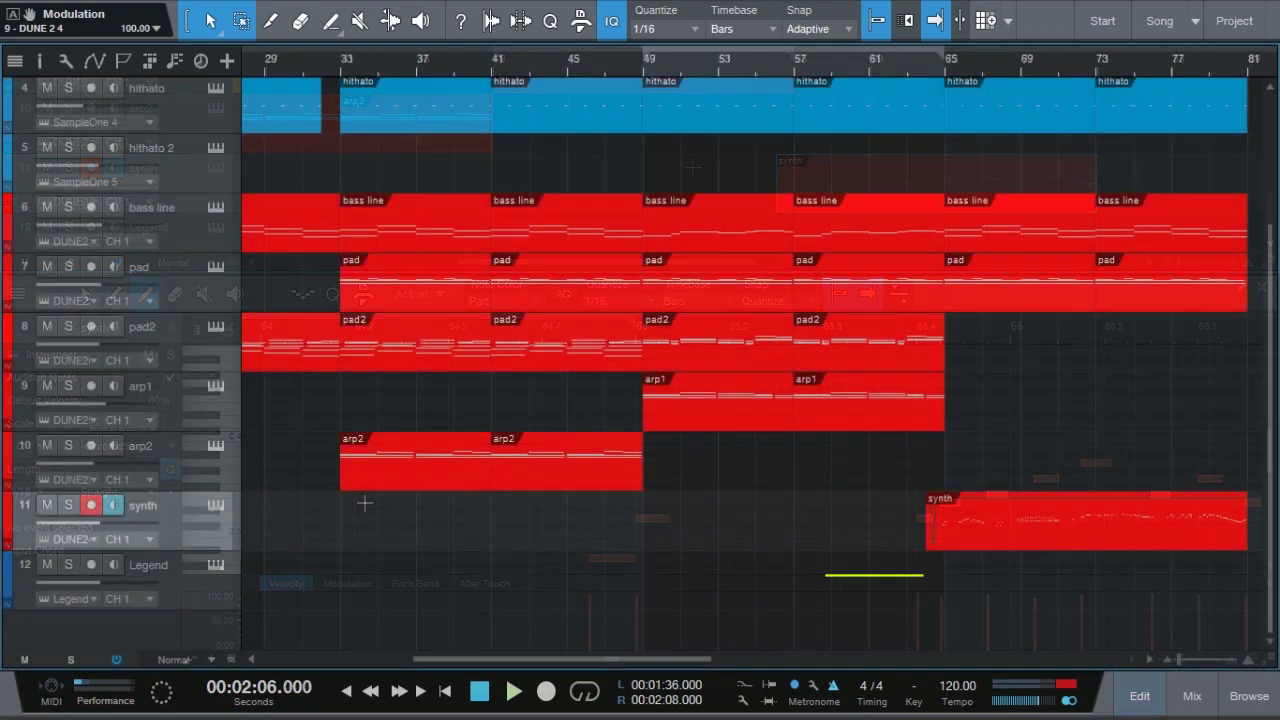
Copy the parts of all tracks in bars 33 to 49 to bar 81 and those in bars 49 to 65 to bar 97.
left_click_drag(341, 545, 636, 240)
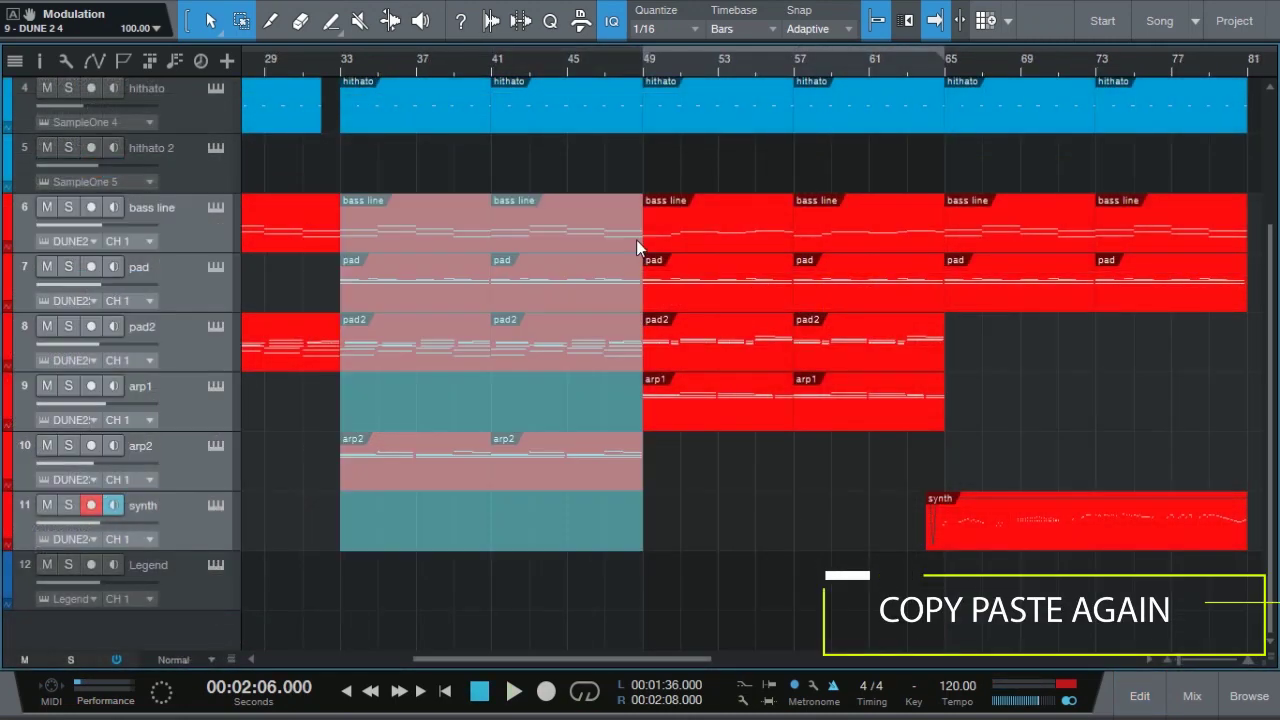
left_click(512, 615)
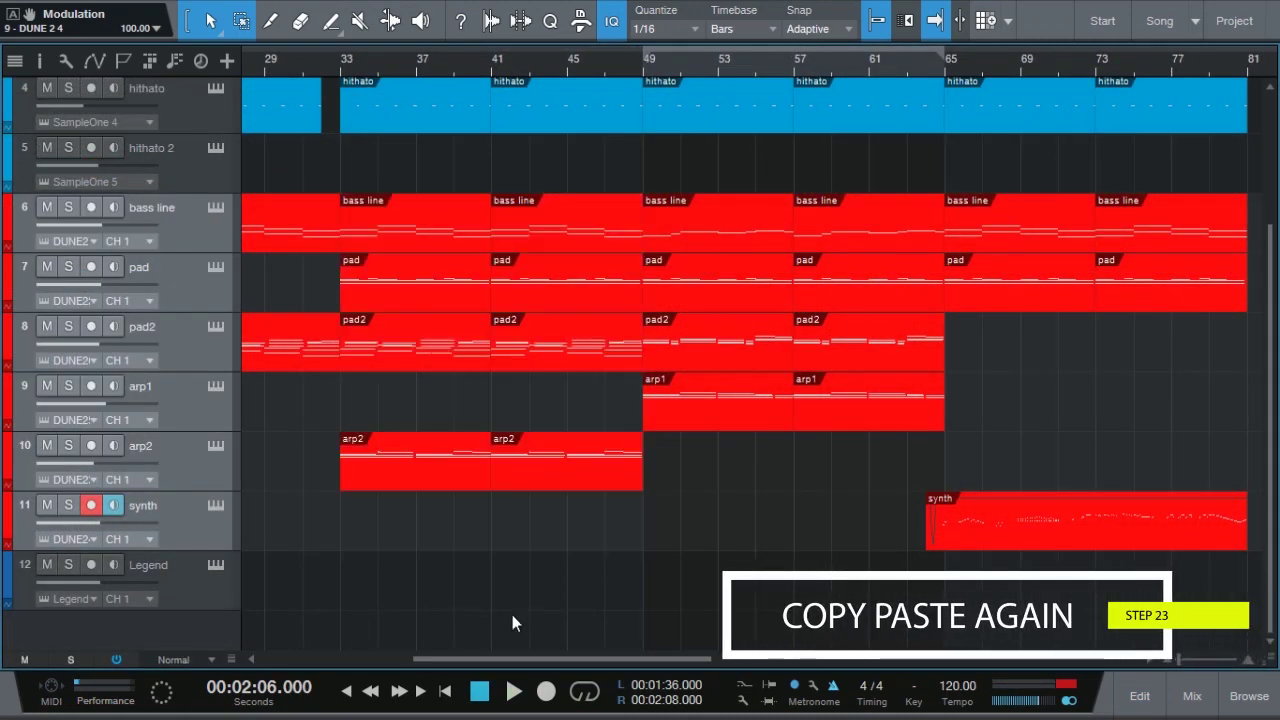
scroll(512, 615, "up", 3)
key("ctrl+z")
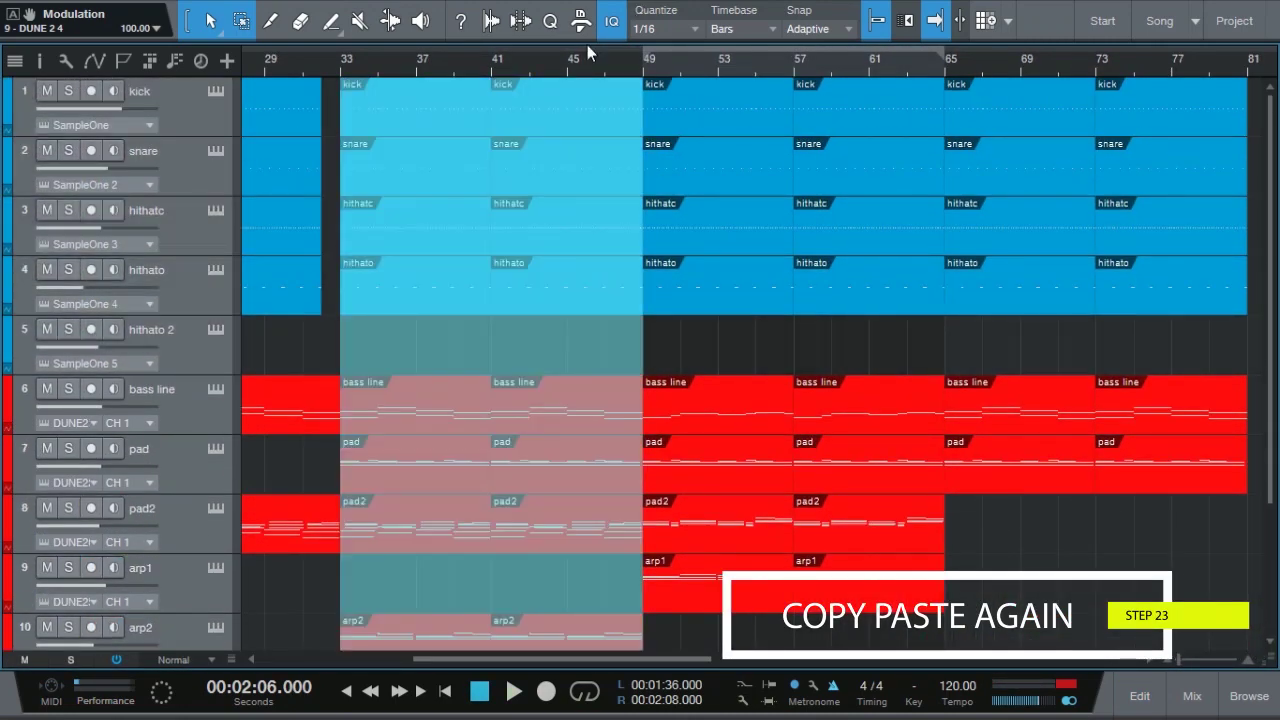
scroll(685, 145, "right", 5)
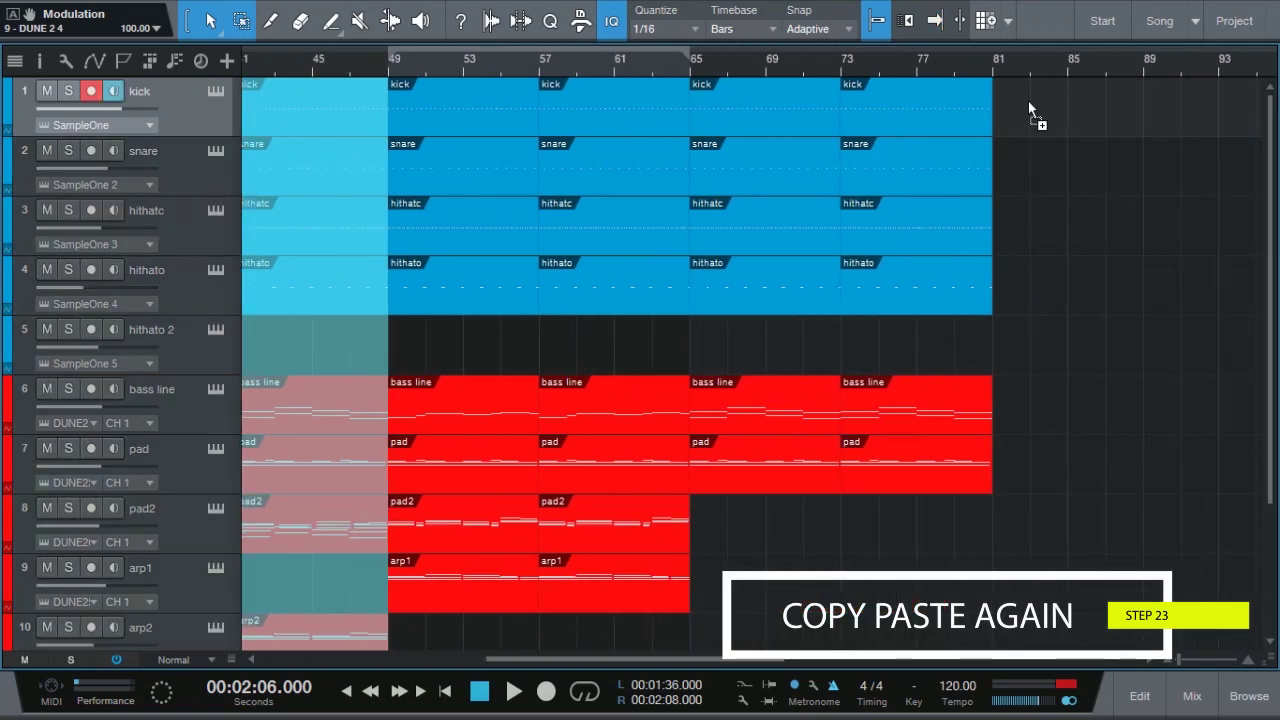
left_click_drag(1028, 101, 1028, 101)
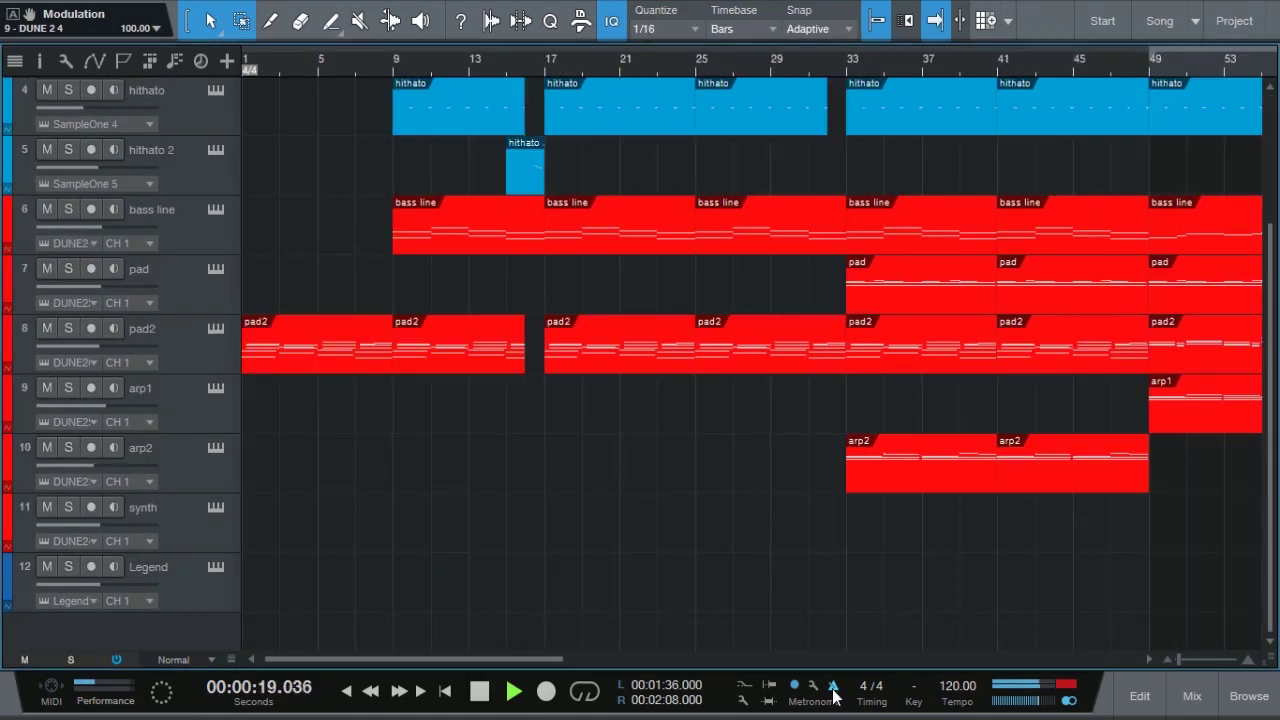
Turn off the metronome and set the bass line volume to -10.0 dB.
left_click(1192, 695)
left_click(1192, 695)
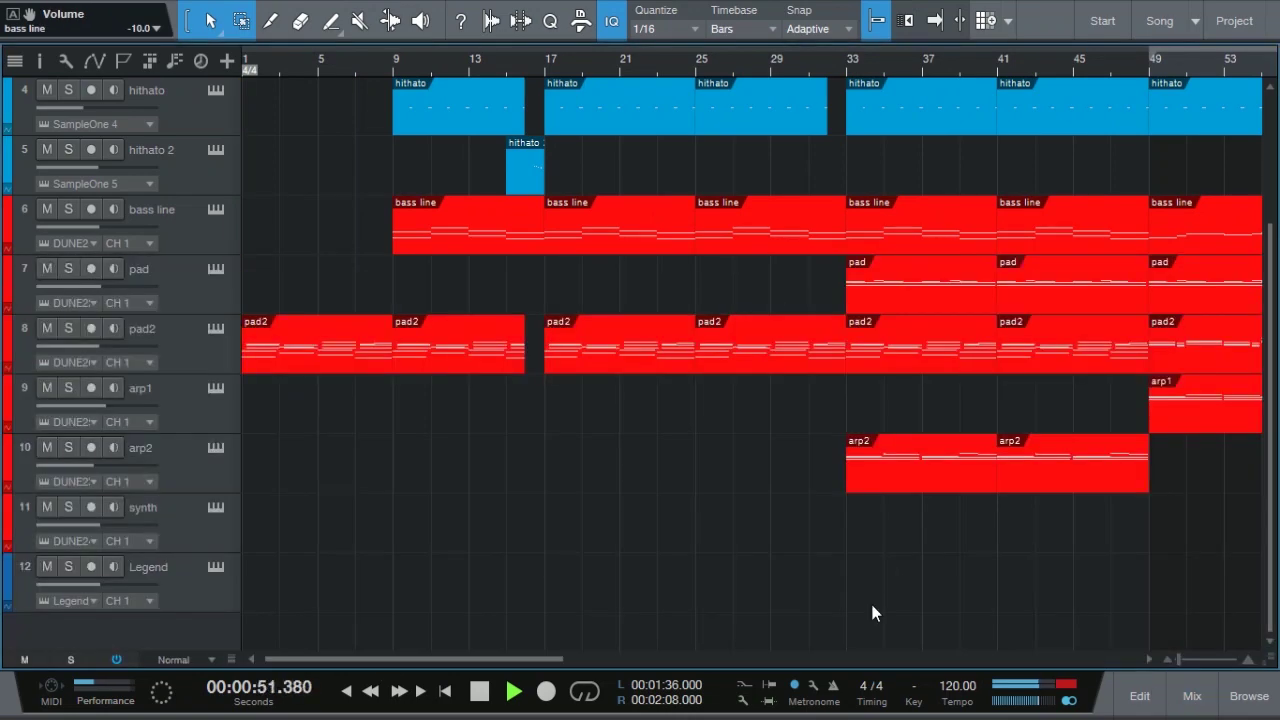
Remove the empty Legend track and set the pad2 volume to -16.7 dB.
left_click(198, 596)
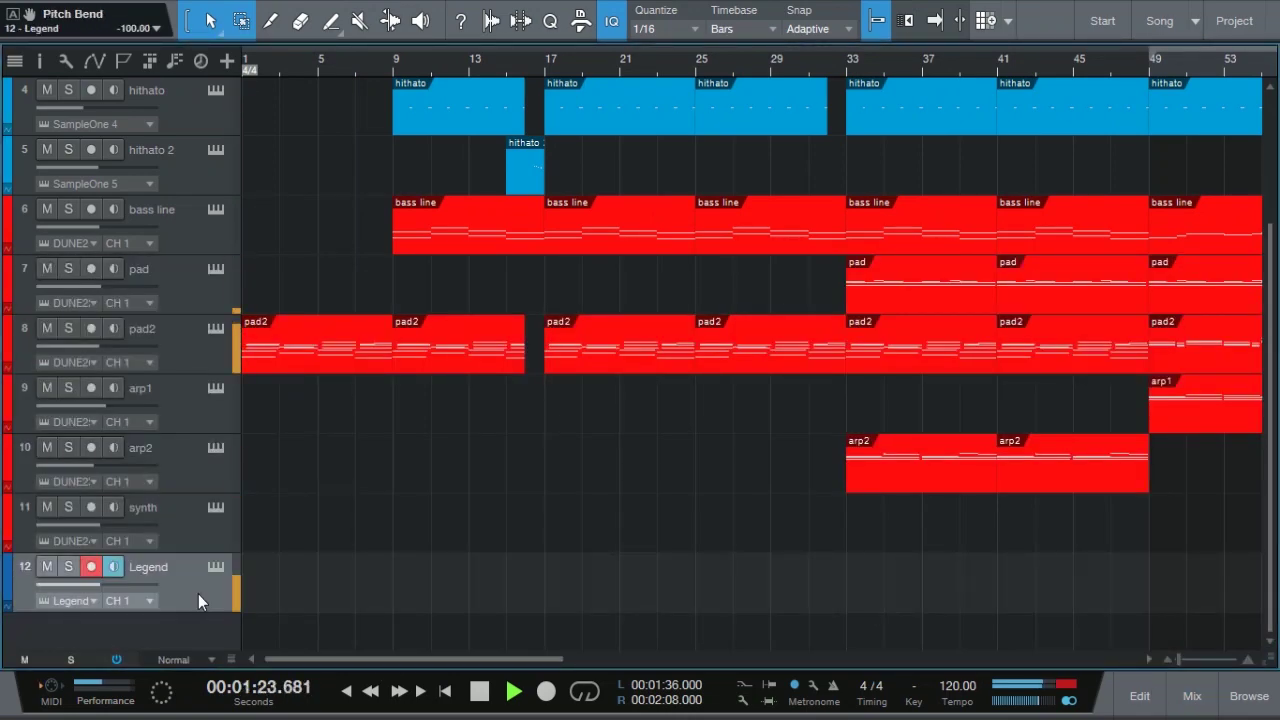
key("Delete")
key("F3")
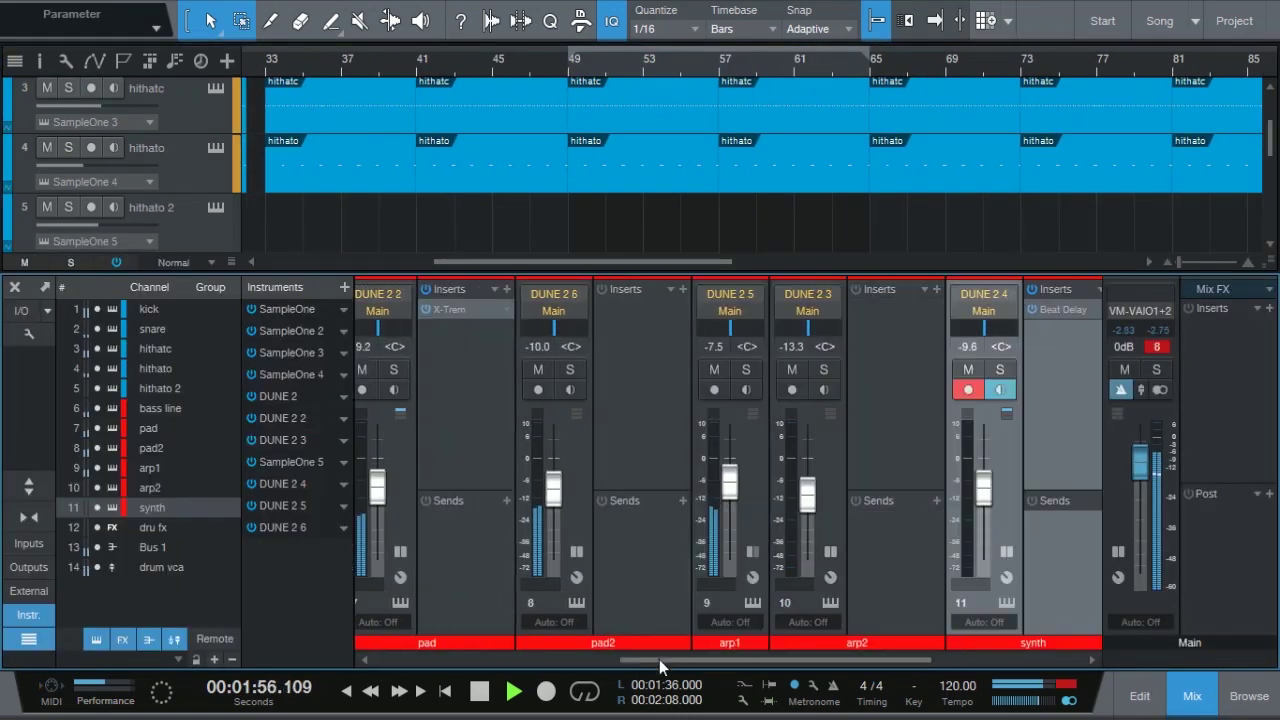
key("F3")
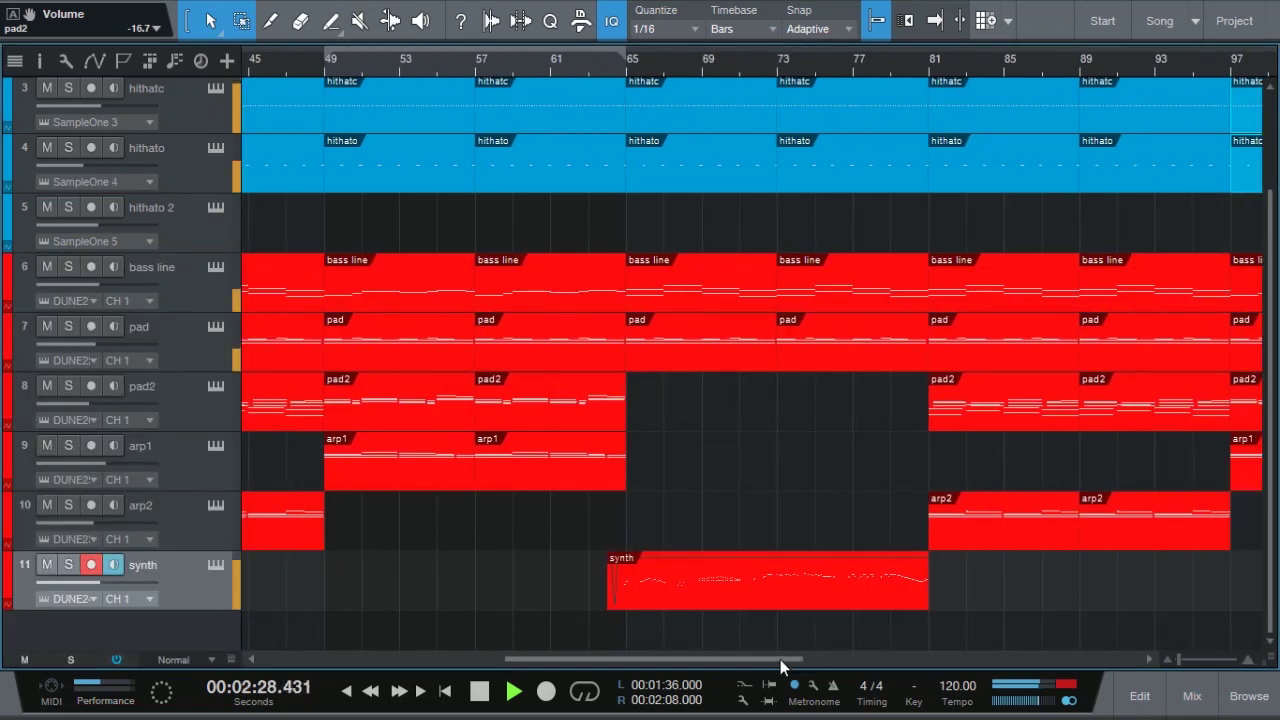
Go through the fill notes in the hithato 2 part and trim the start of the part to bar 16.
key("3")
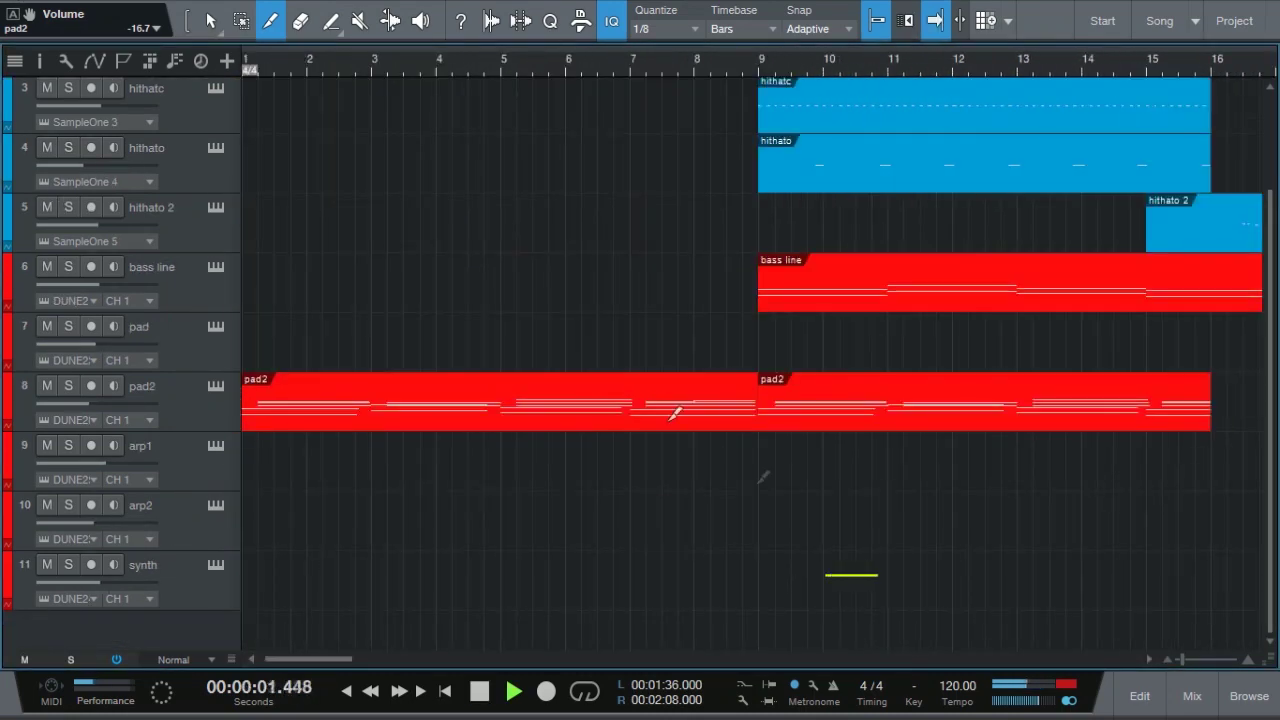
key("1")
double_click(1200, 225)
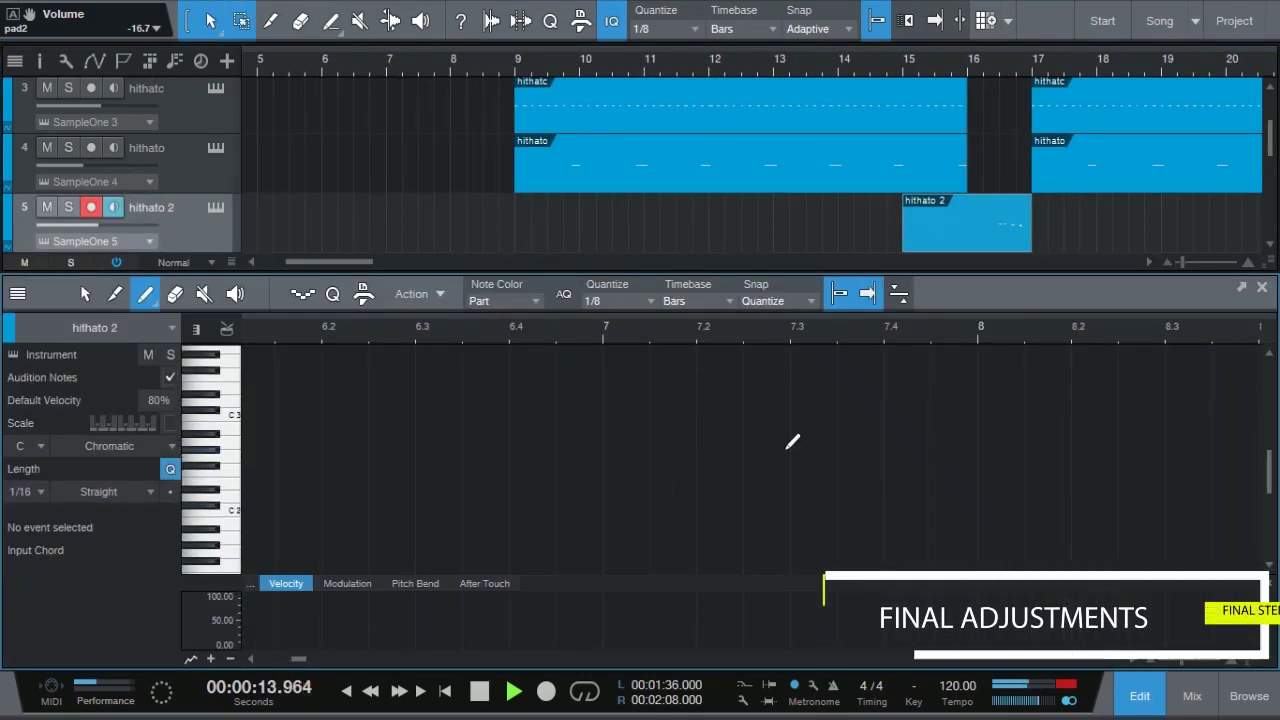
left_click(944, 402)
left_click(1018, 418)
left_click(1060, 418)
left_click(1086, 426)
left_click_drag(904, 222, 968, 222)
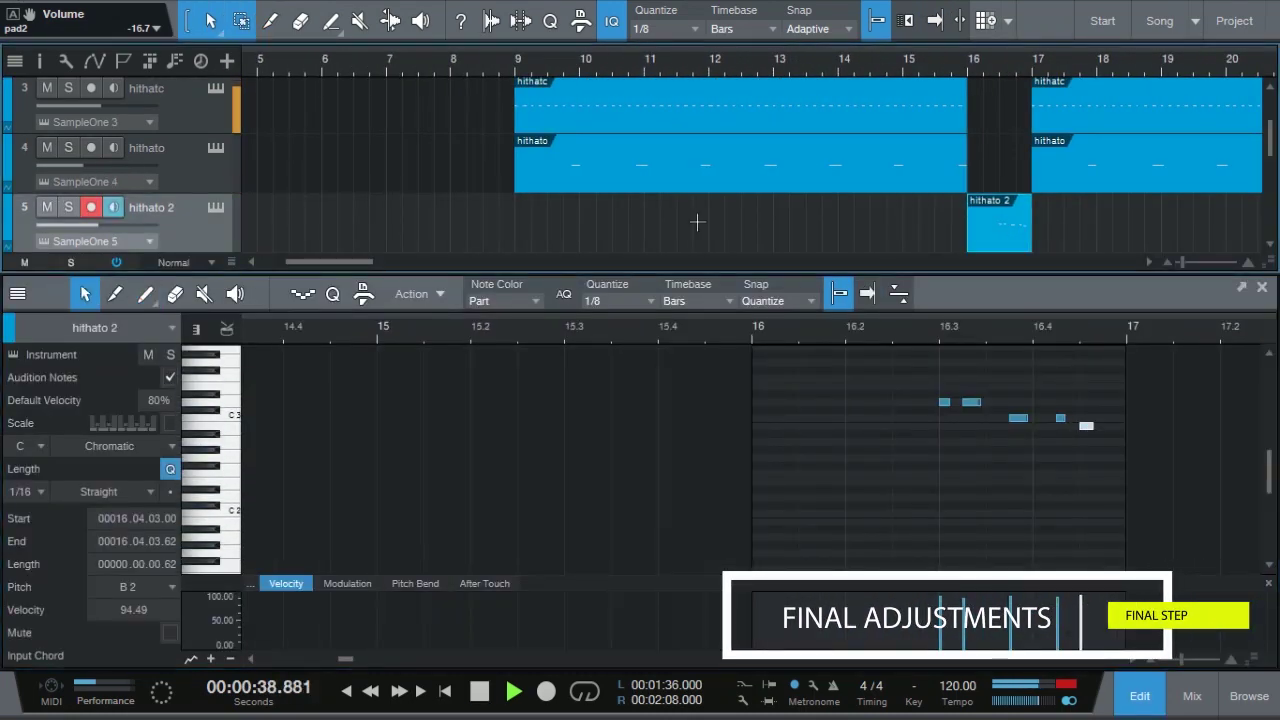
Close the note editor and place a copy of the hithato 2 part at bar 32.
key("F2")
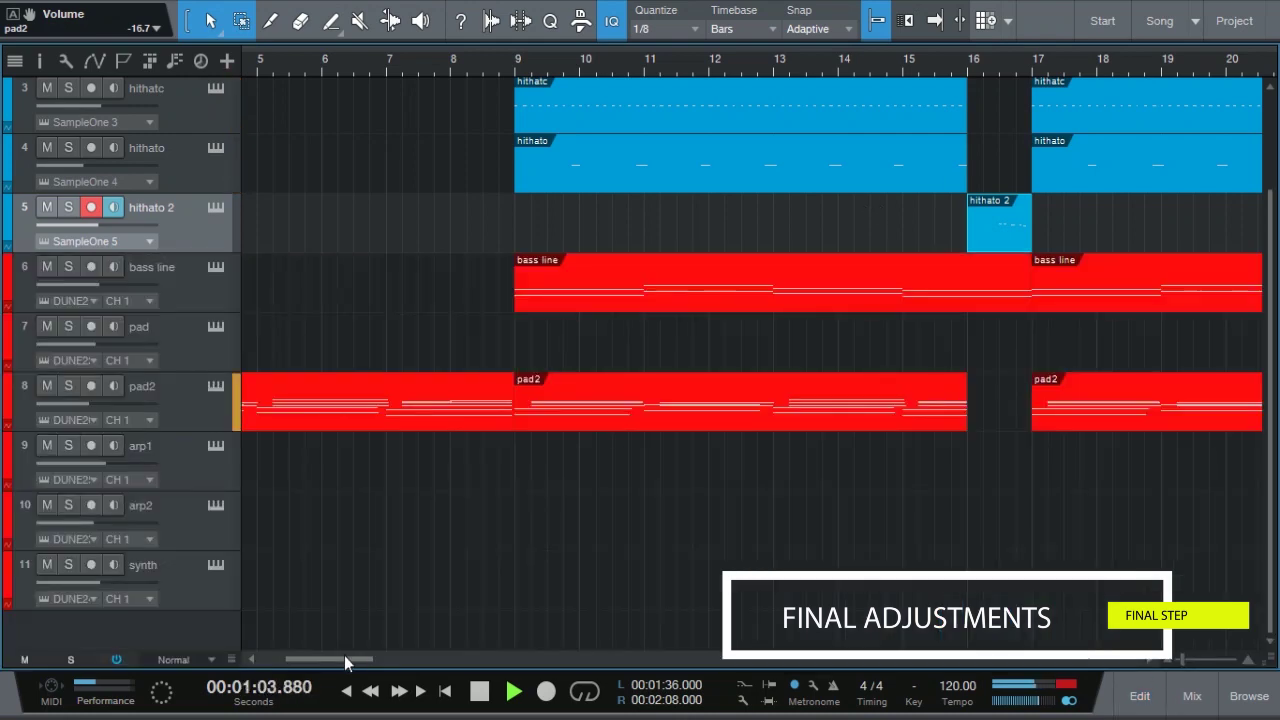
left_click_drag(505, 659, 400, 659)
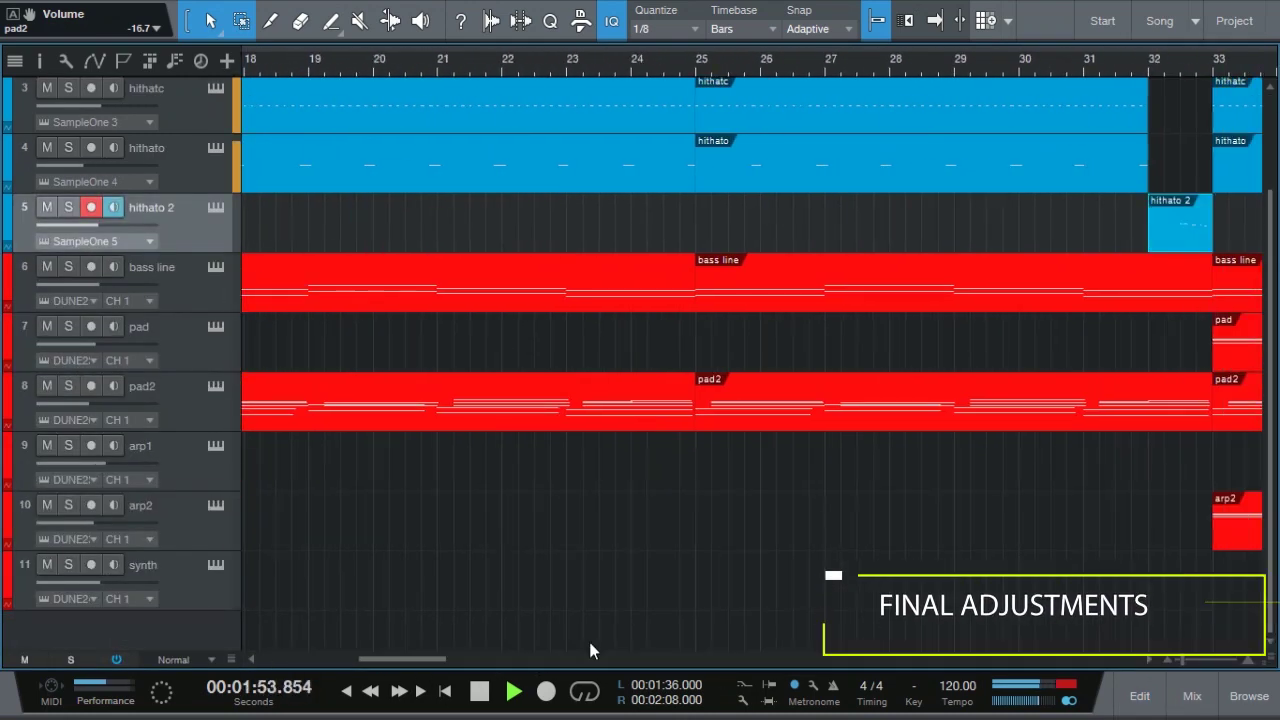
Lower the pad2 volume slightly in the mixer and set the bass line volume to -13.3 dB.
left_click_drag(590, 651, 394, 663)
key("F3")
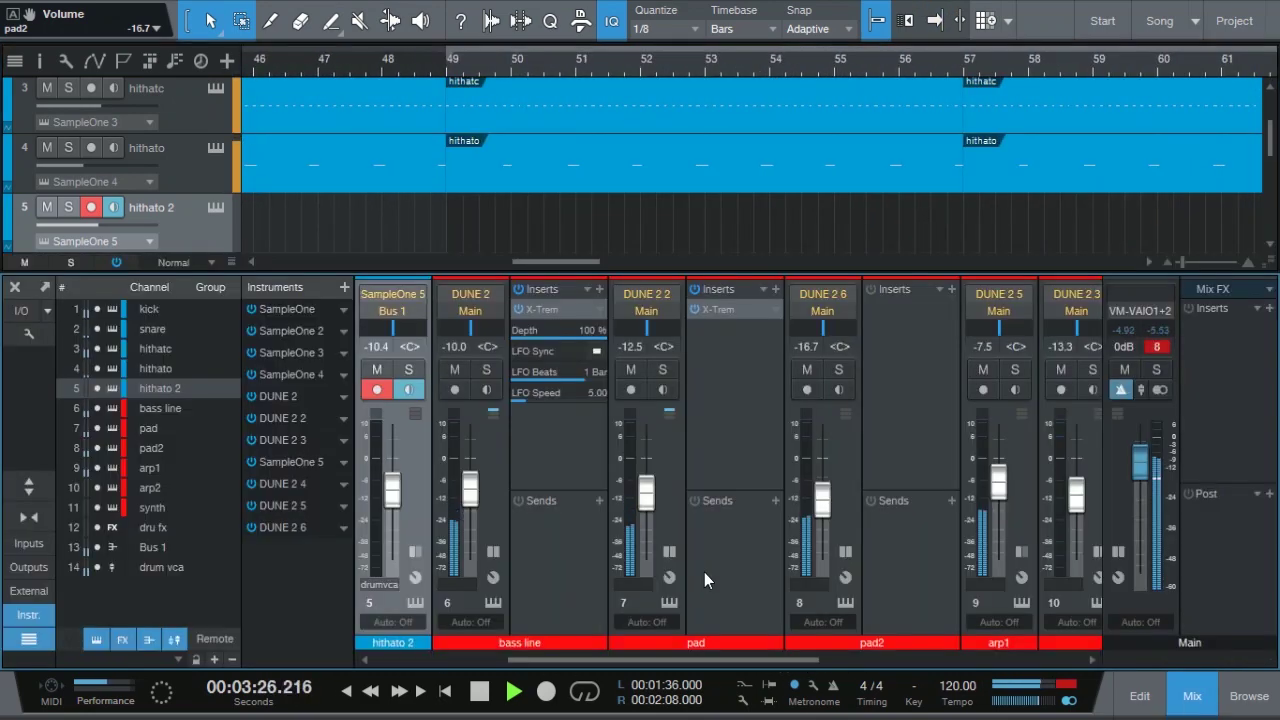
left_click_drag(822, 497, 822, 508)
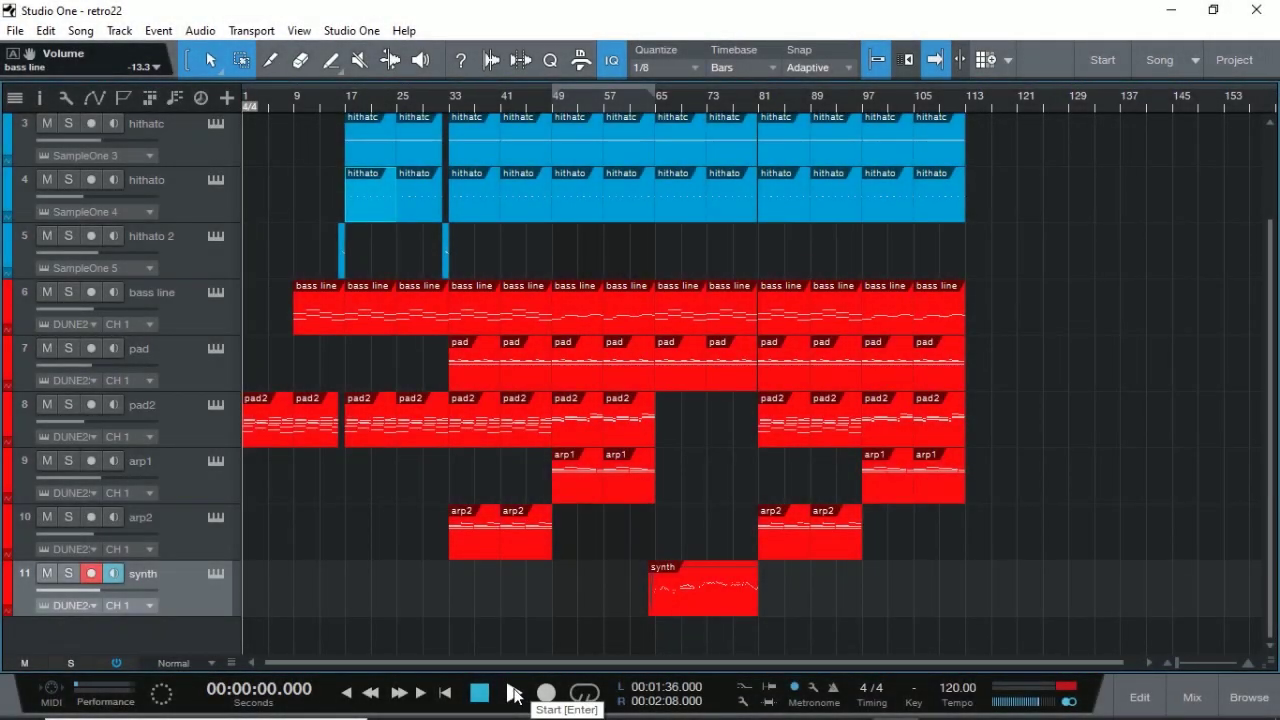
Play the finished arrangement from the beginning.
left_click(513, 693)
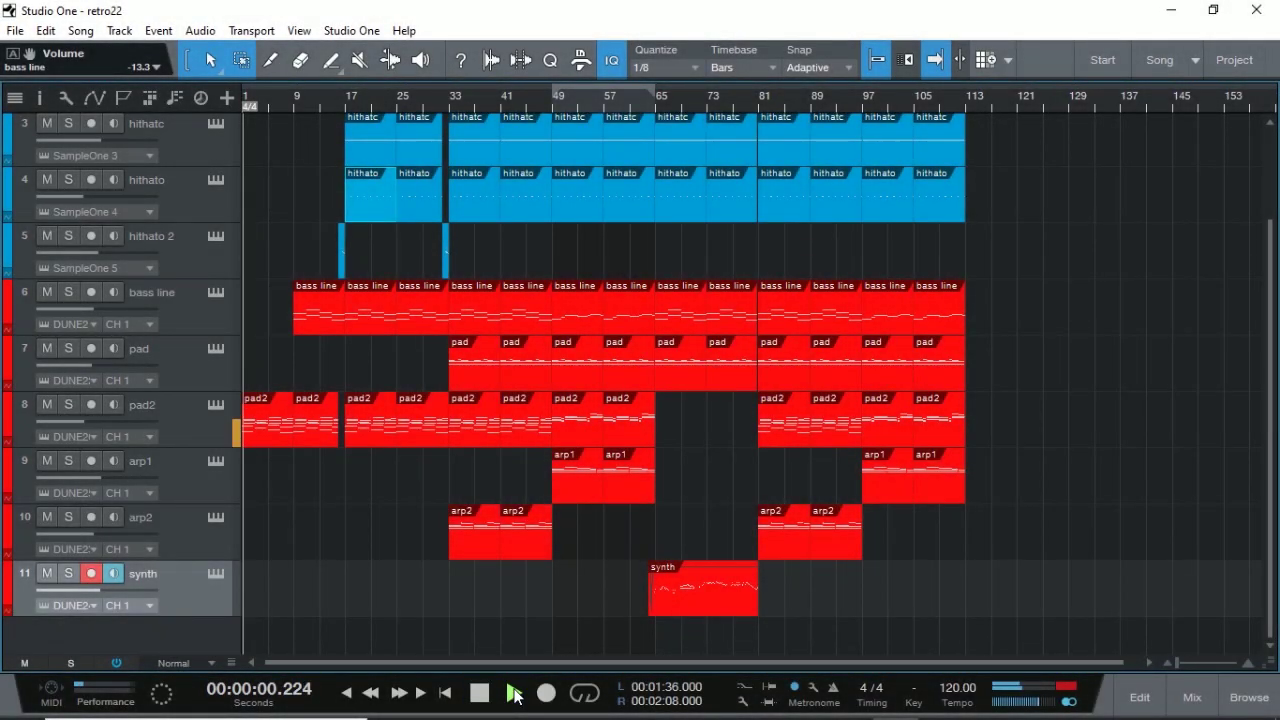